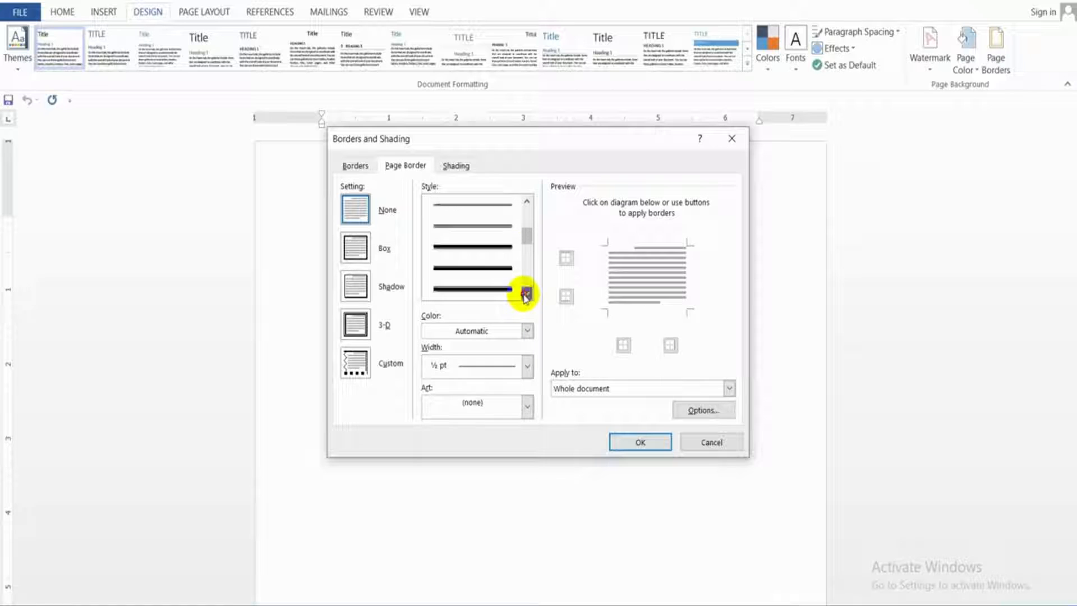
Browse the page border line styles and choose the thick solid style with a 3 pt width
left_click(526, 293)
left_click(526, 293)
left_click(526, 294)
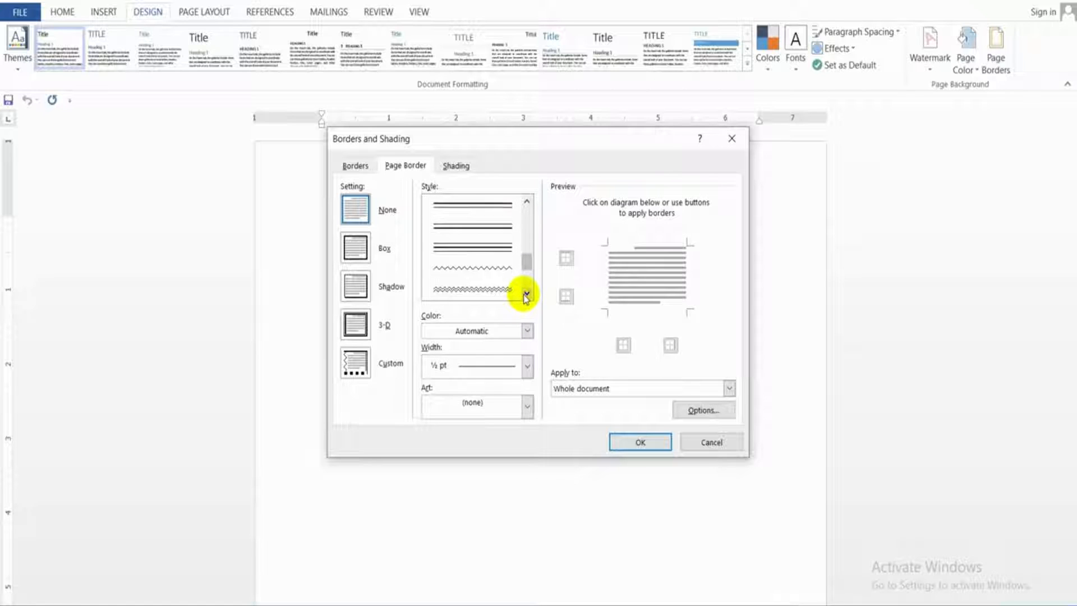
left_click(526, 294)
left_click(526, 294)
left_click(526, 294)
left_click(526, 294)
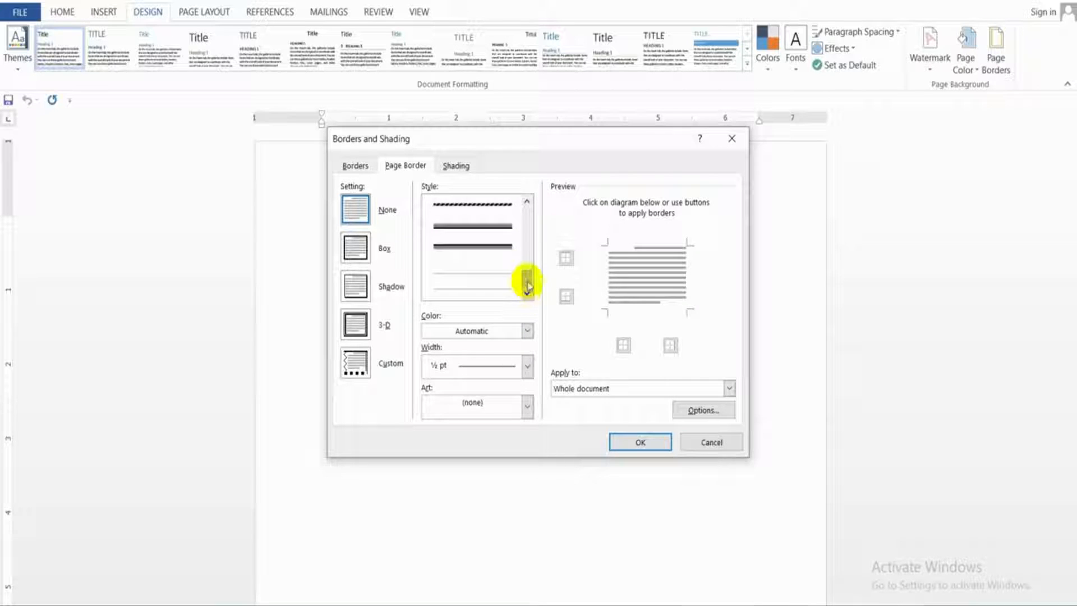
left_click_drag(527, 286, 535, 232)
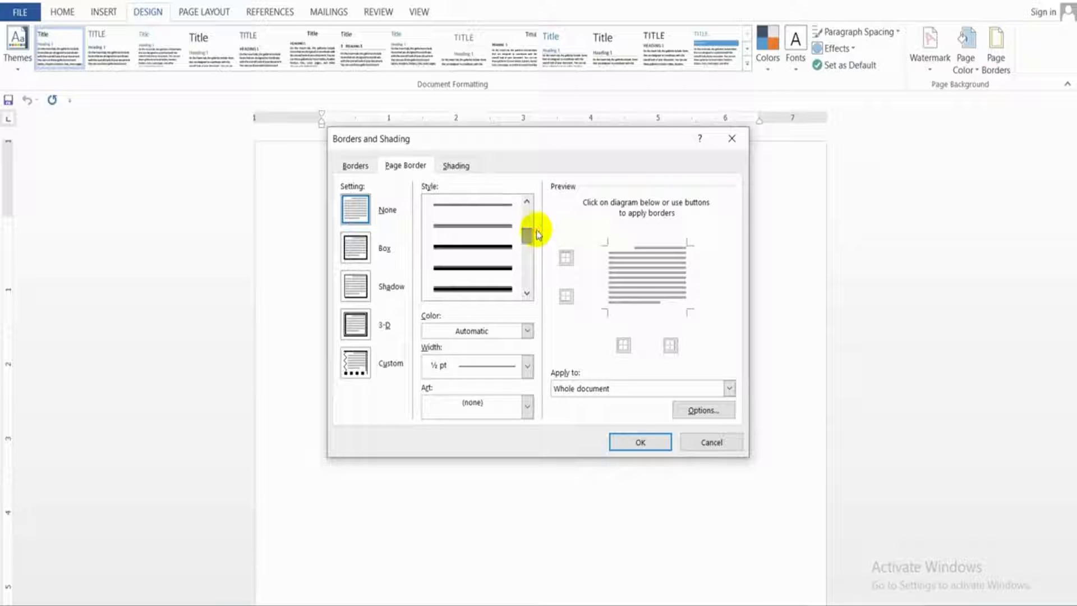
left_click(507, 245)
left_click(470, 289)
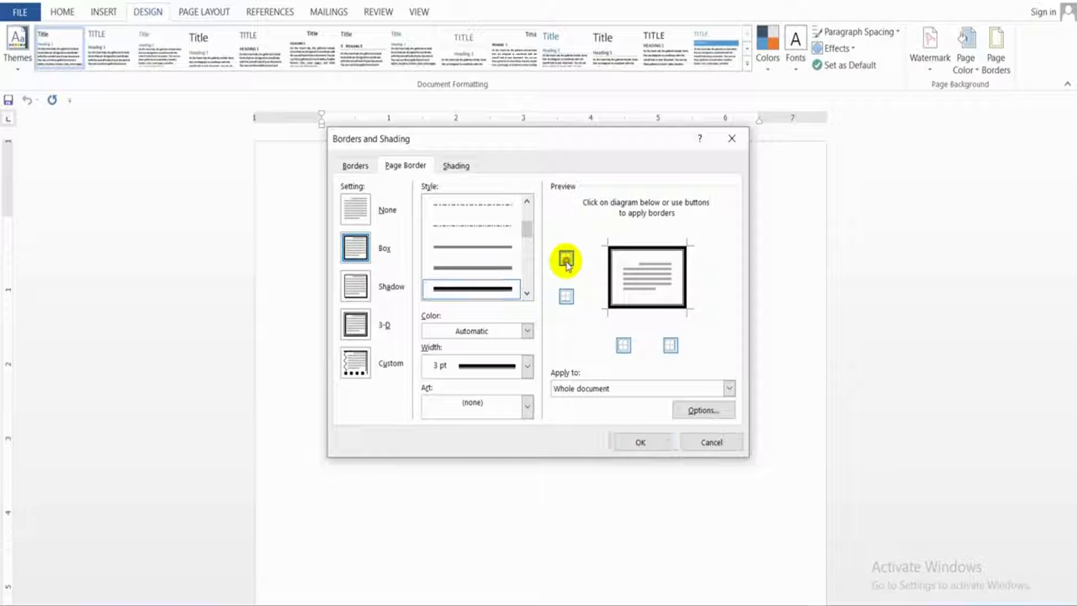
Turn off the top, bottom, left and right edges of the page border, and turn them all on again
left_click(567, 260)
left_click(566, 298)
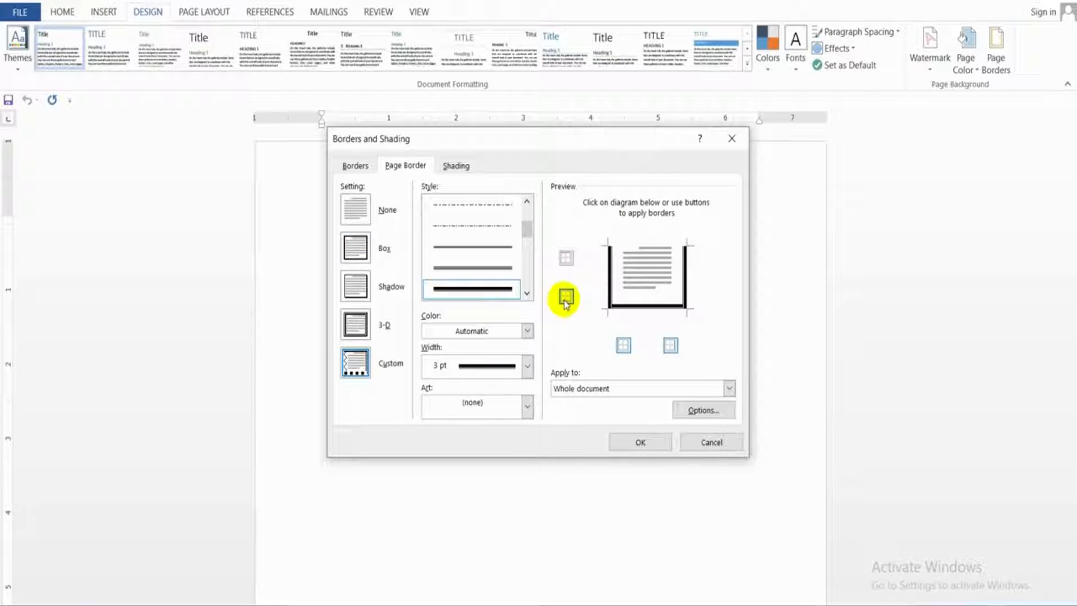
left_click(622, 345)
left_click(669, 344)
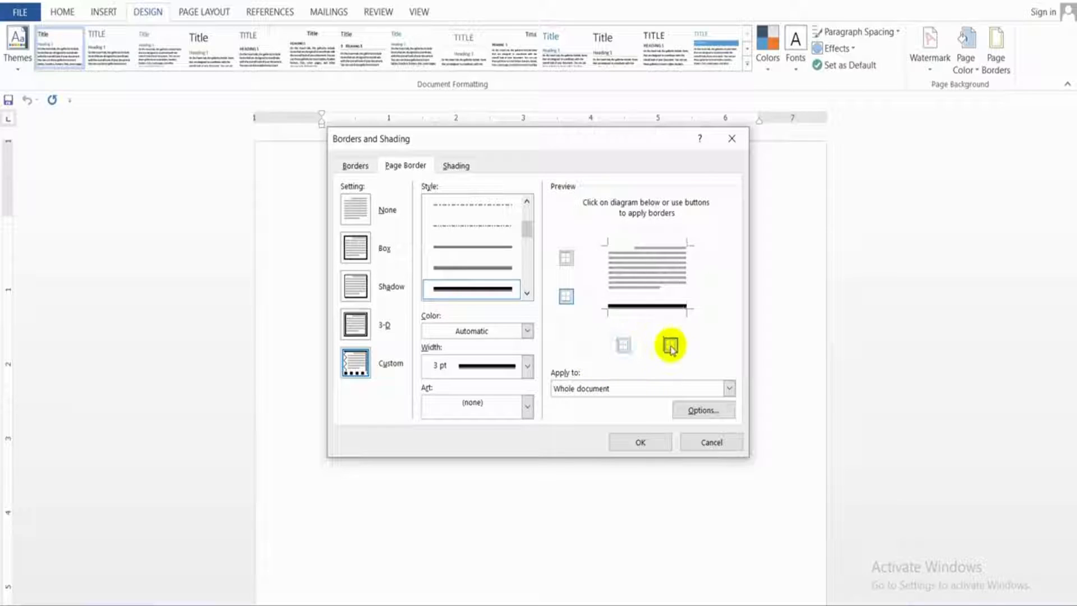
left_click(623, 345)
left_click(670, 345)
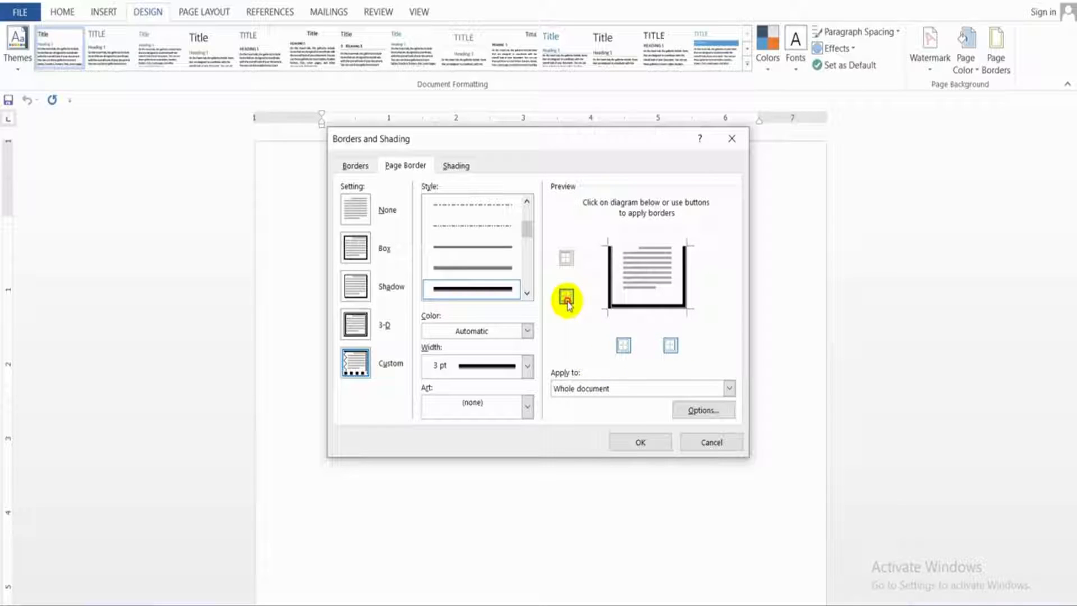
left_click(566, 258)
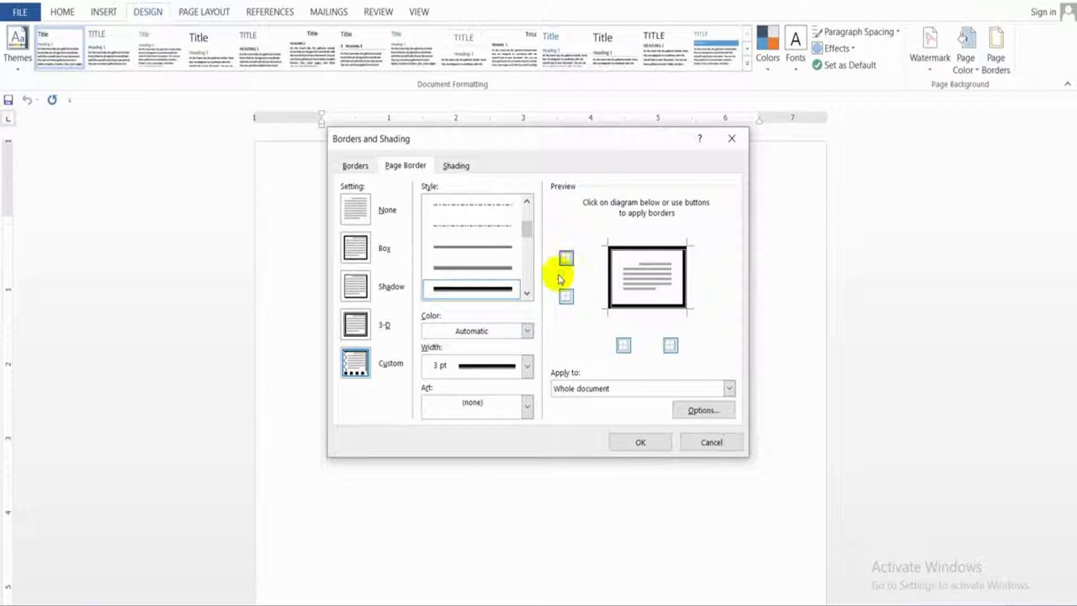
Apply the Shadow setting and red color to the page border, and check the border down the page
left_click(355, 295)
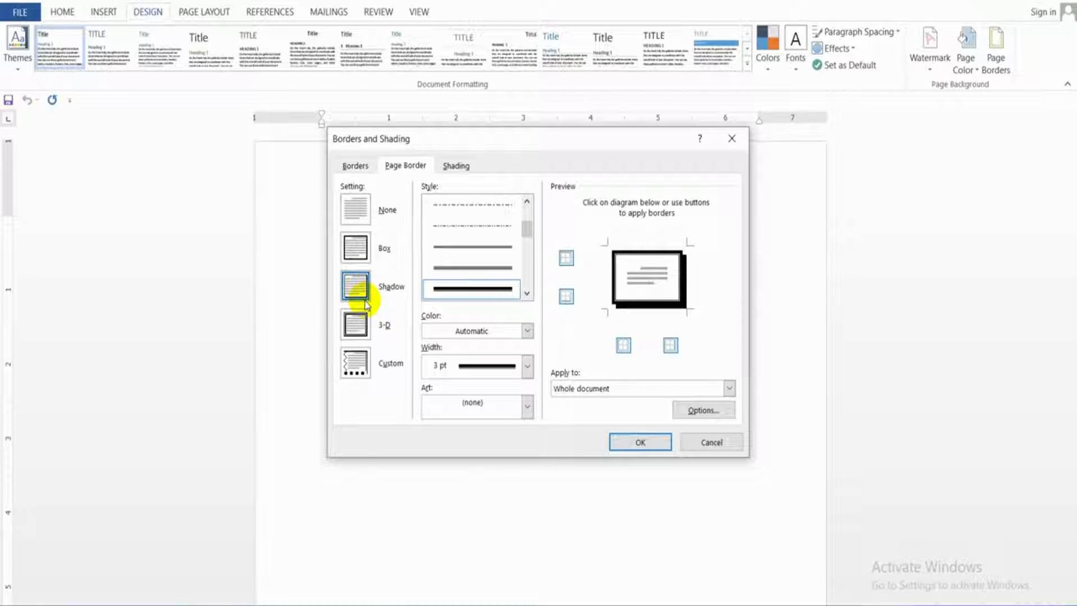
left_click(434, 331)
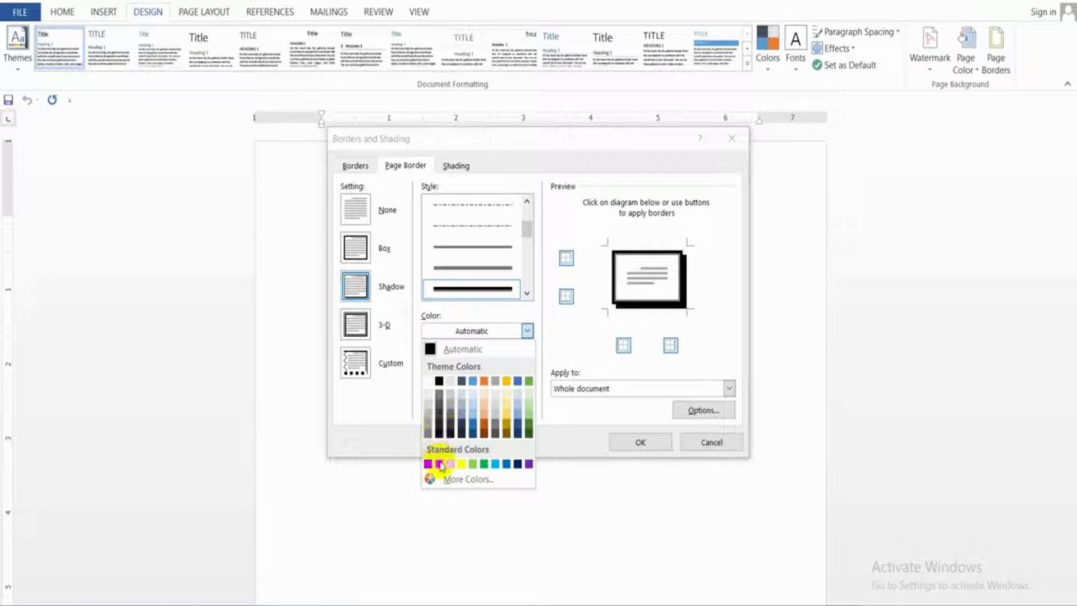
left_click(439, 463)
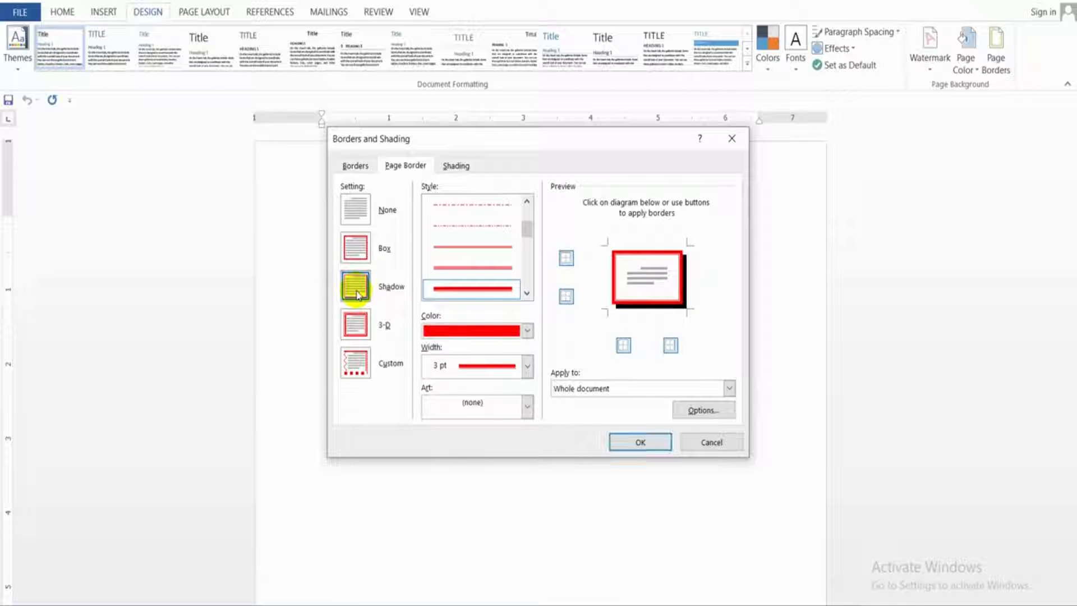
left_click(640, 441)
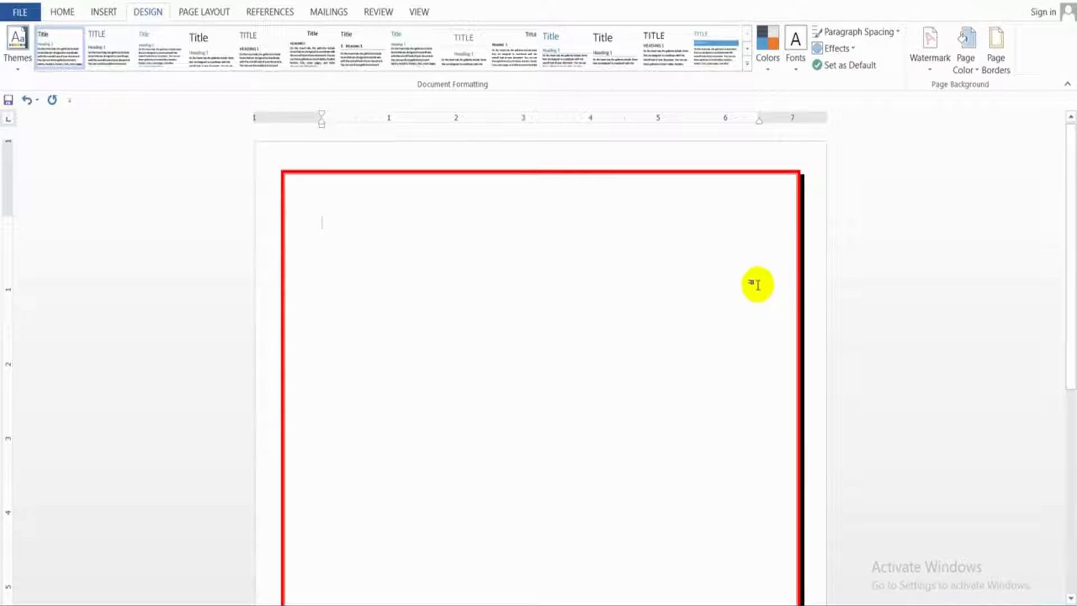
scroll(530, 392, "down", 3)
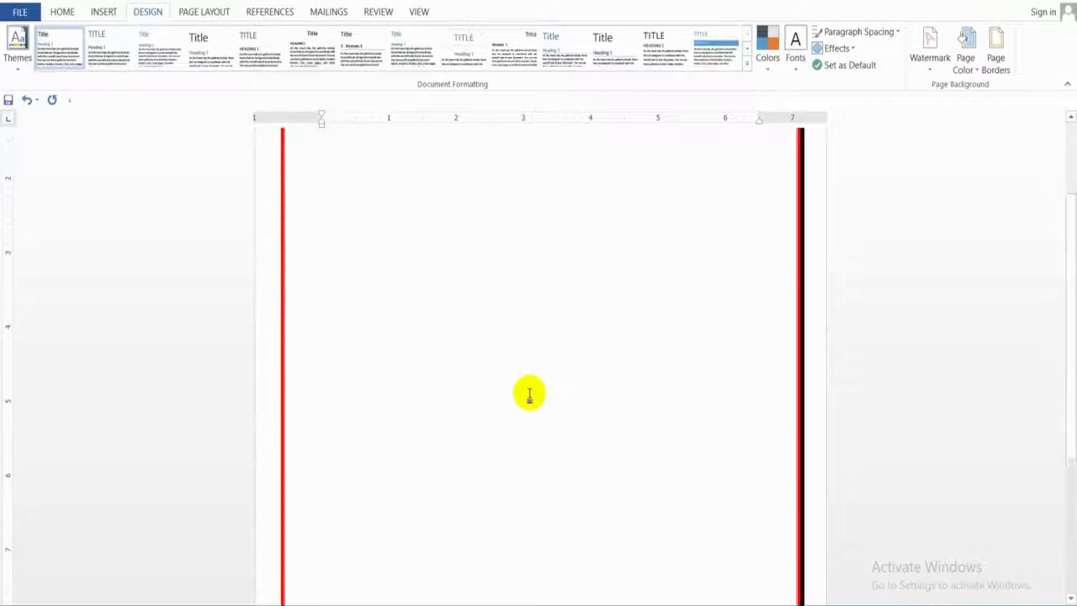
scroll(781, 464, "down", 5)
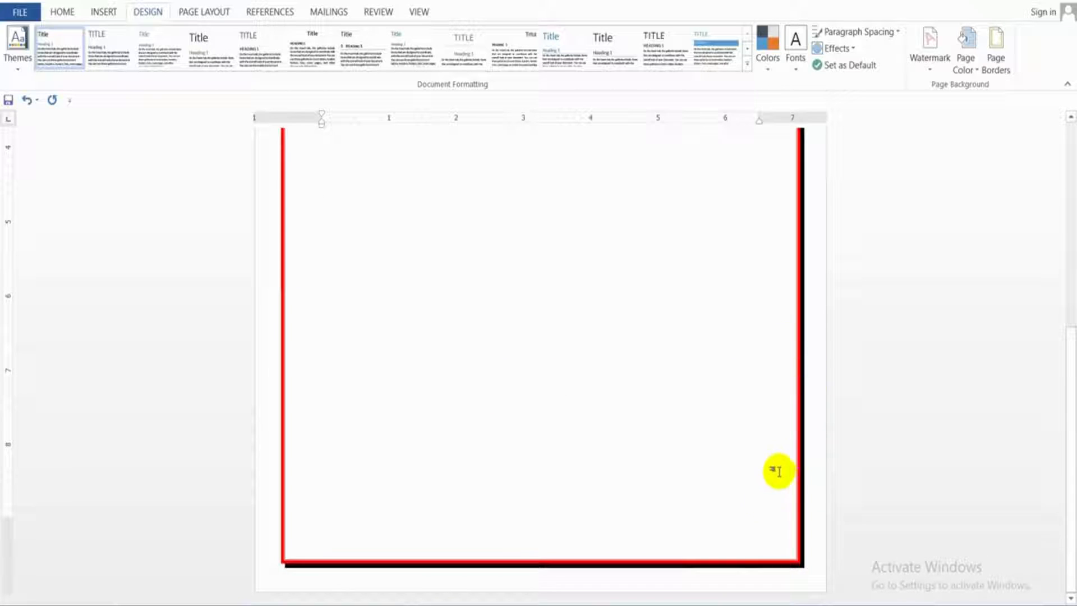
scroll(710, 418, "up", 6)
Set the red shadow page border's width to 6 pt and apply it to the whole document
left_click(995, 63)
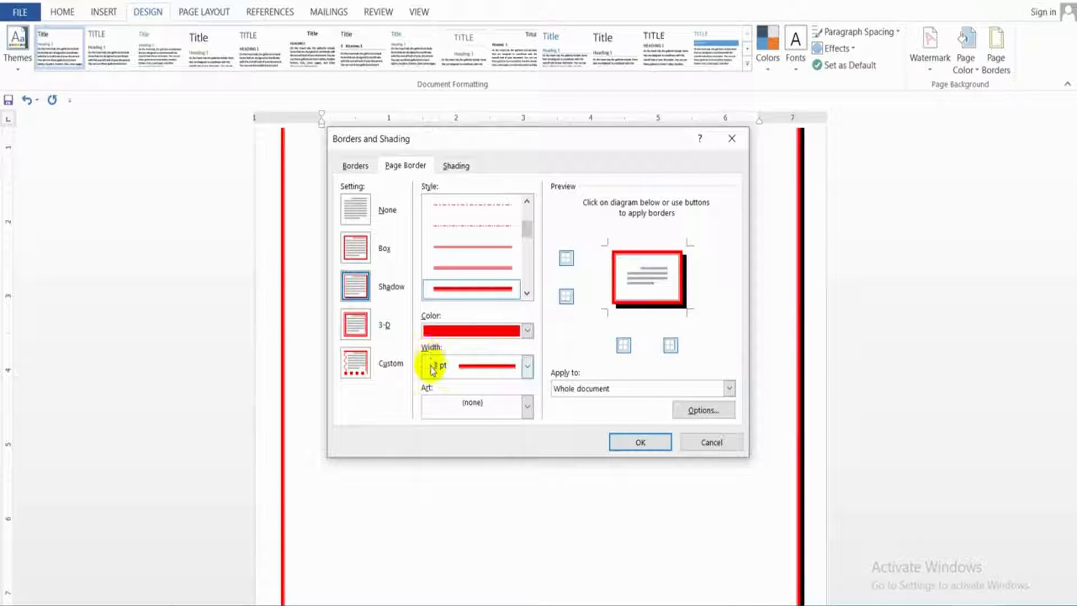
left_click(429, 365)
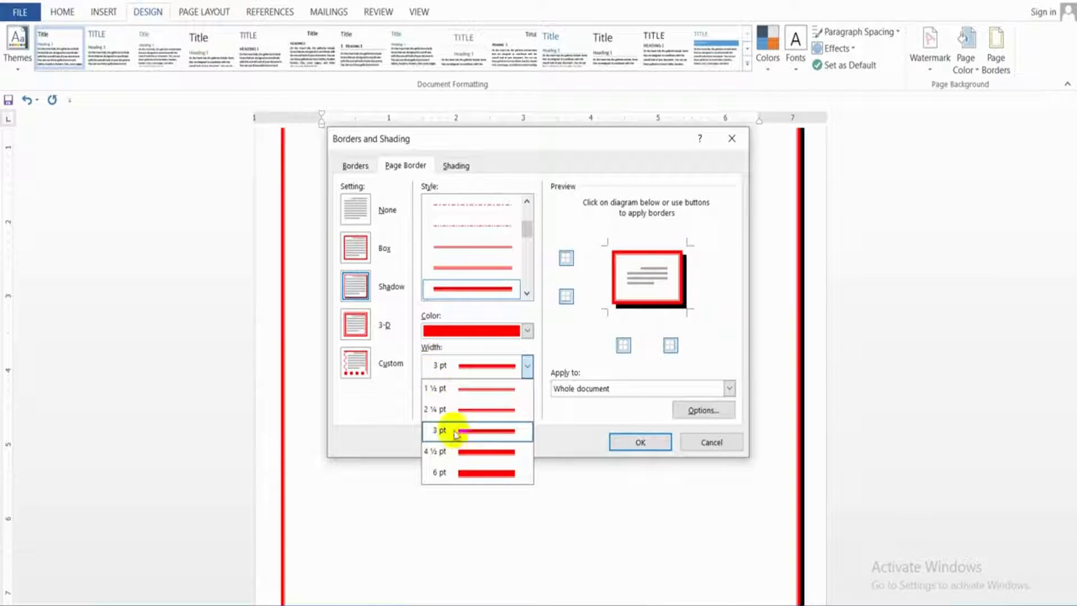
left_click(459, 474)
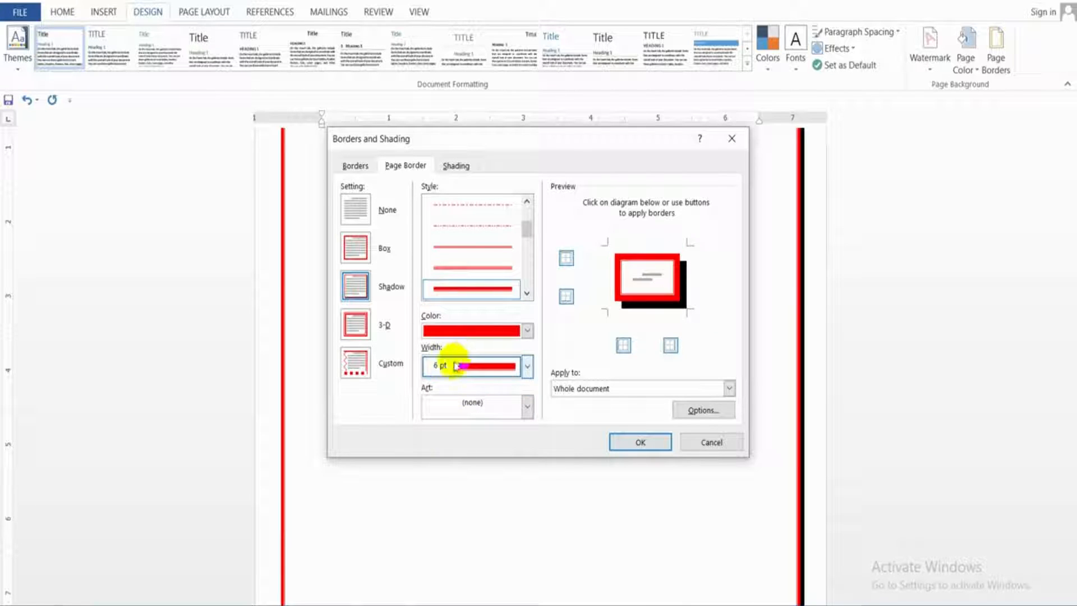
left_click(641, 442)
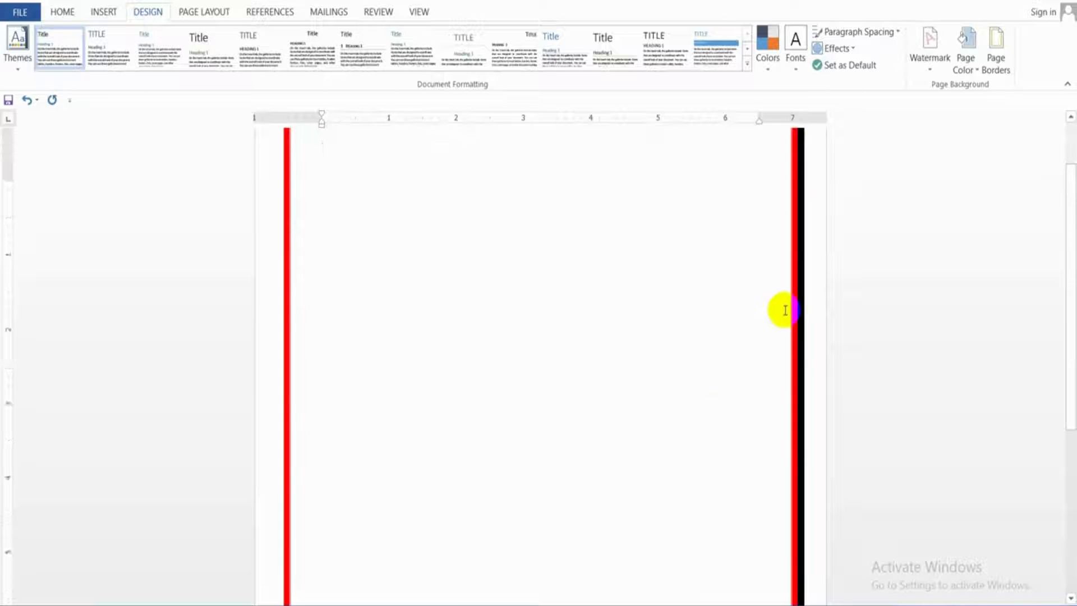
scroll(781, 305, "up", 1)
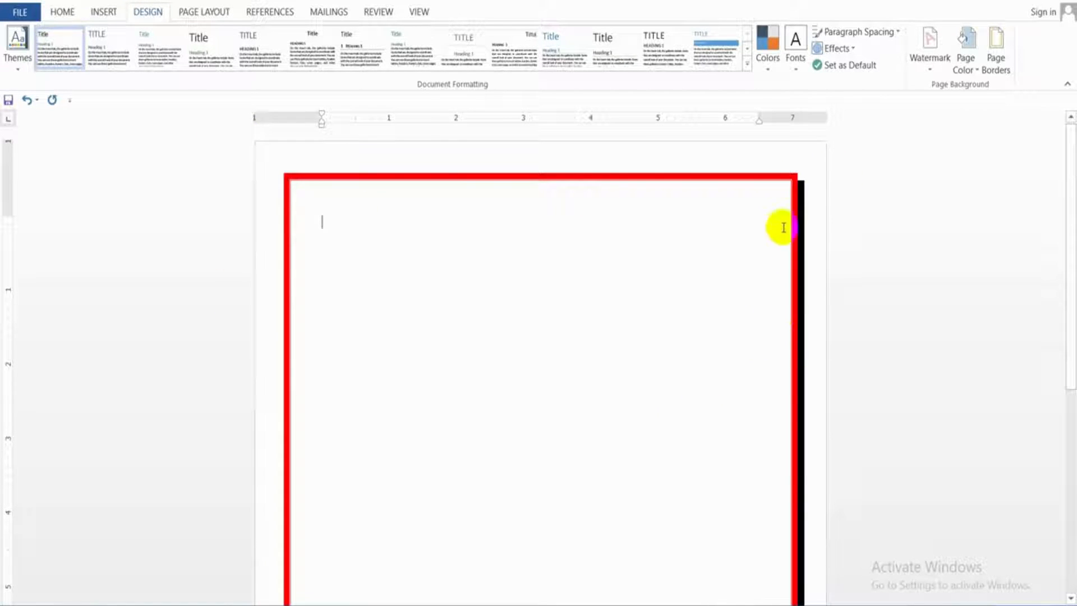
Choose the art page border with a thick frame and double-lined square corners
left_click(988, 56)
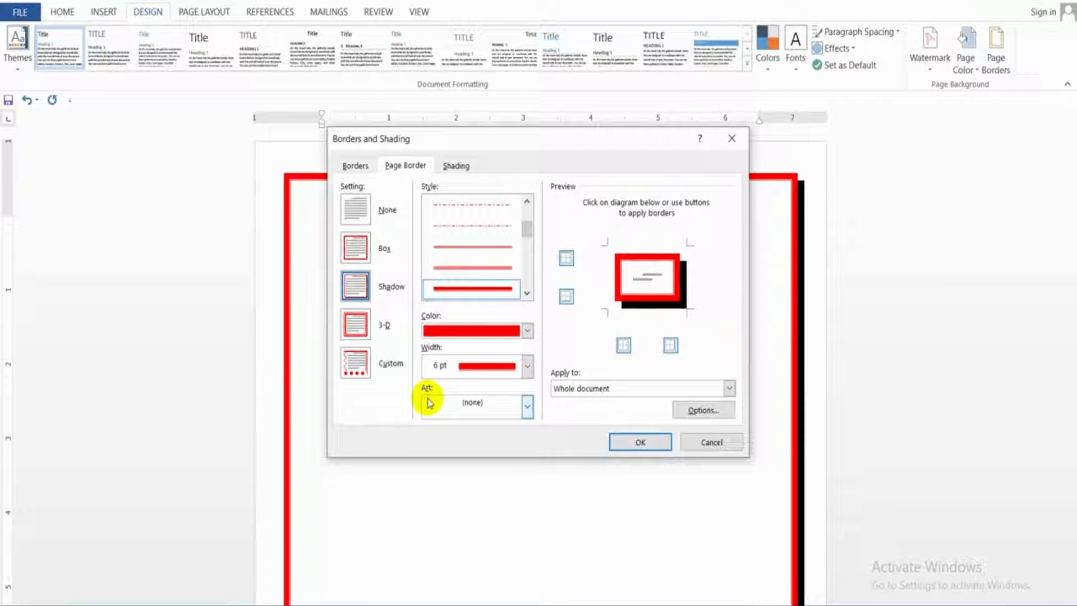
left_click(465, 420)
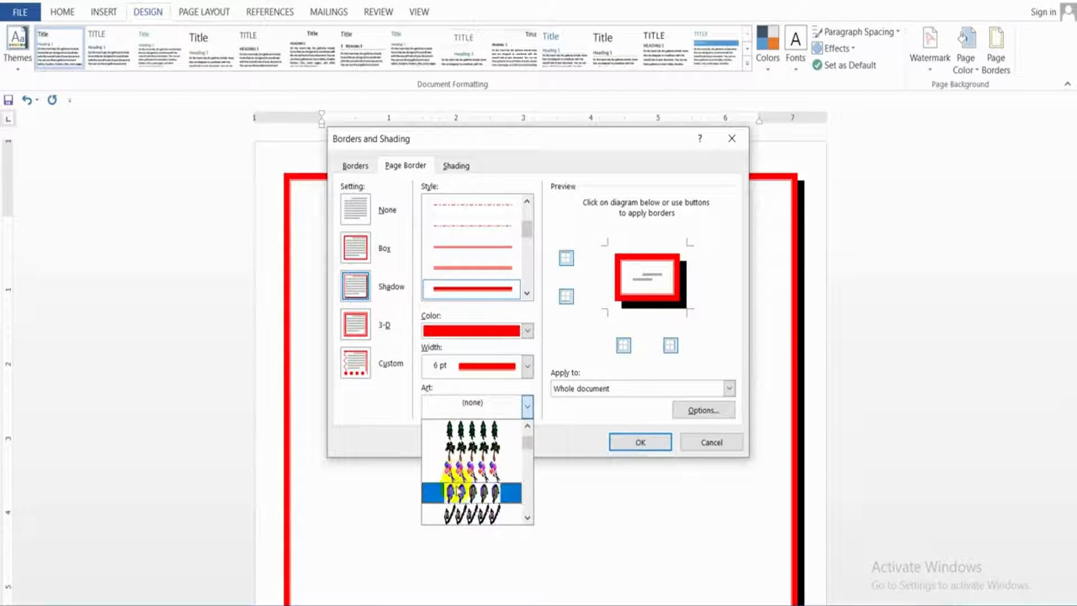
scroll(455, 493, "down", 5)
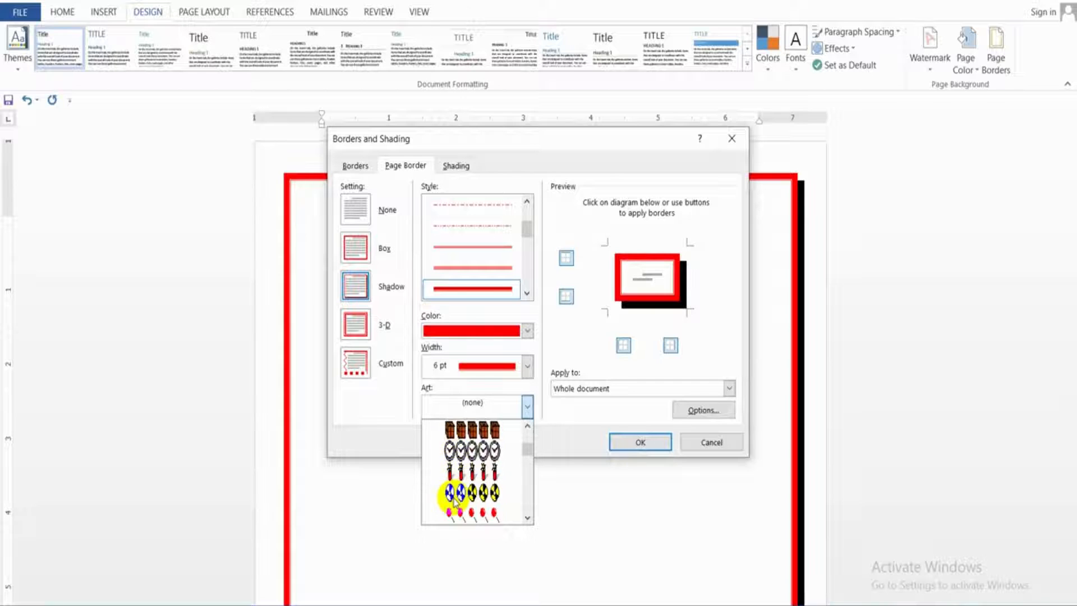
scroll(454, 497, "down", 6)
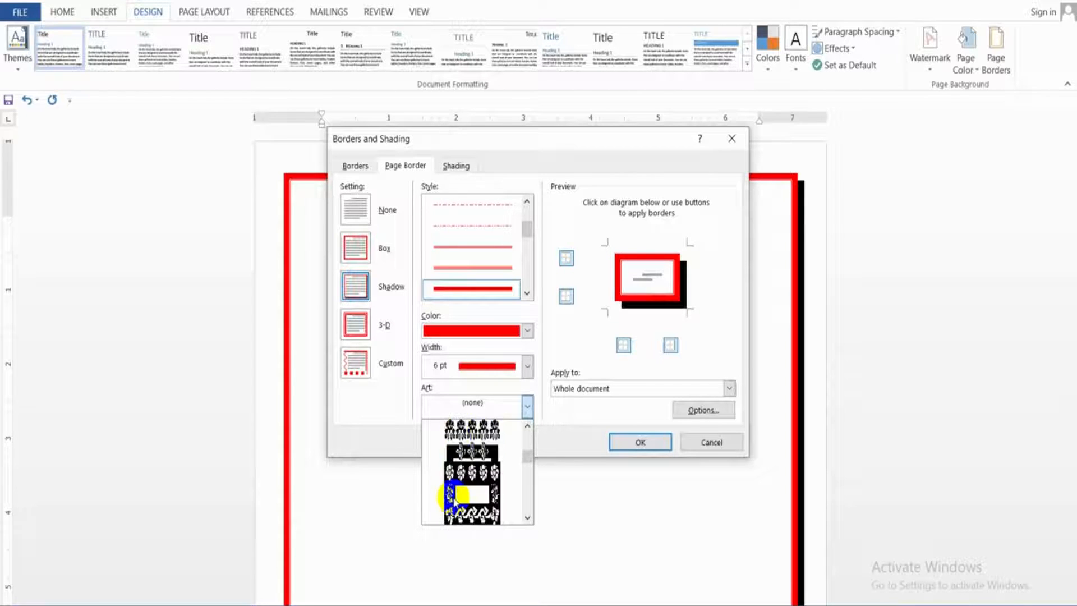
scroll(455, 496, "down", 8)
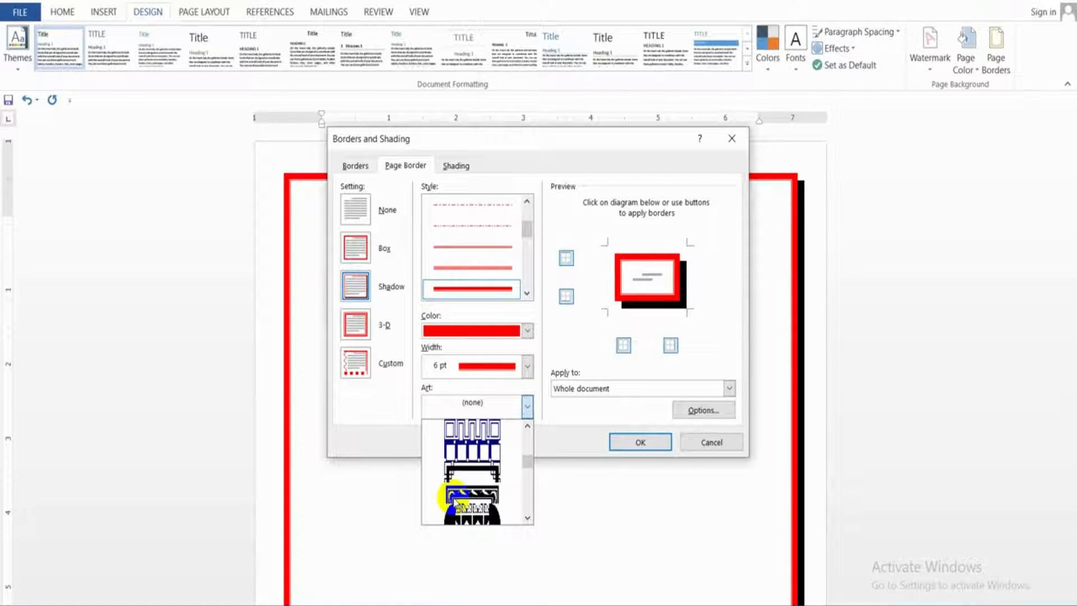
left_click(468, 470)
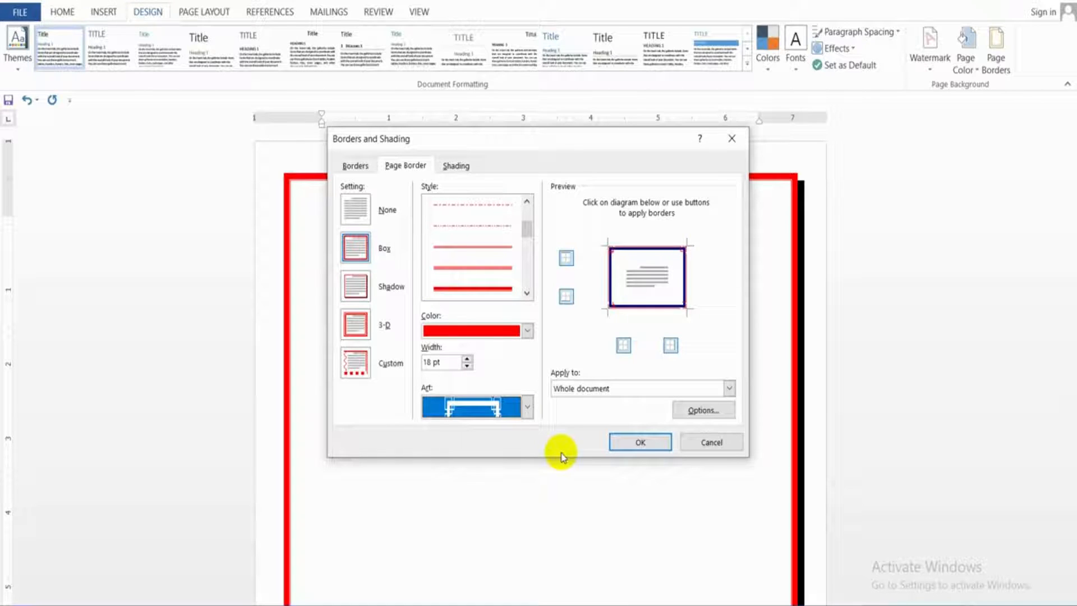
Set the art border's width to 31 pt, apply it, and check it down the page
left_click(466, 359)
left_click(467, 359)
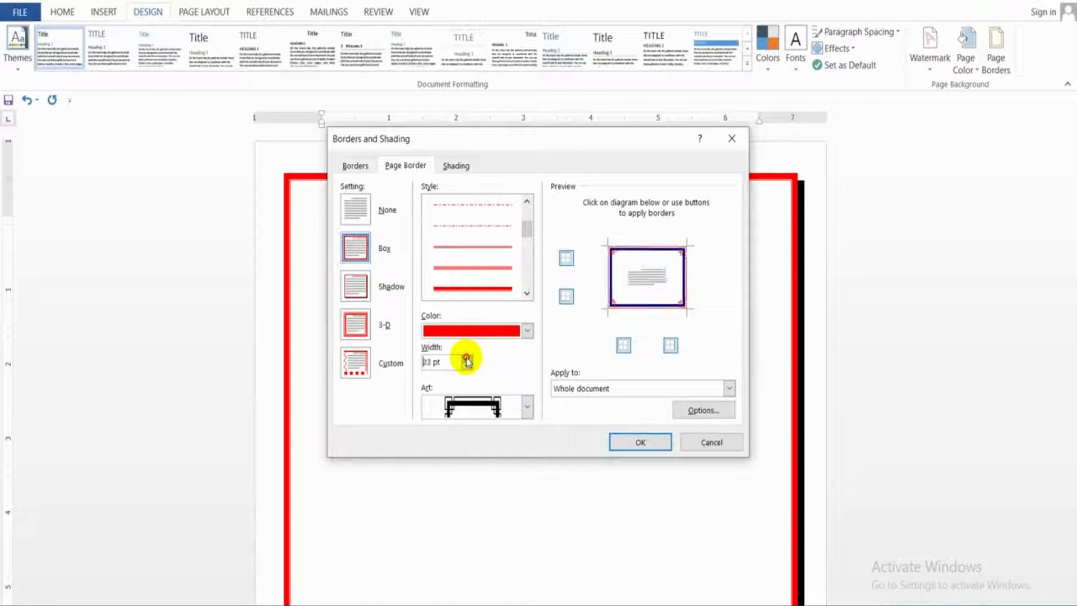
left_click(466, 358)
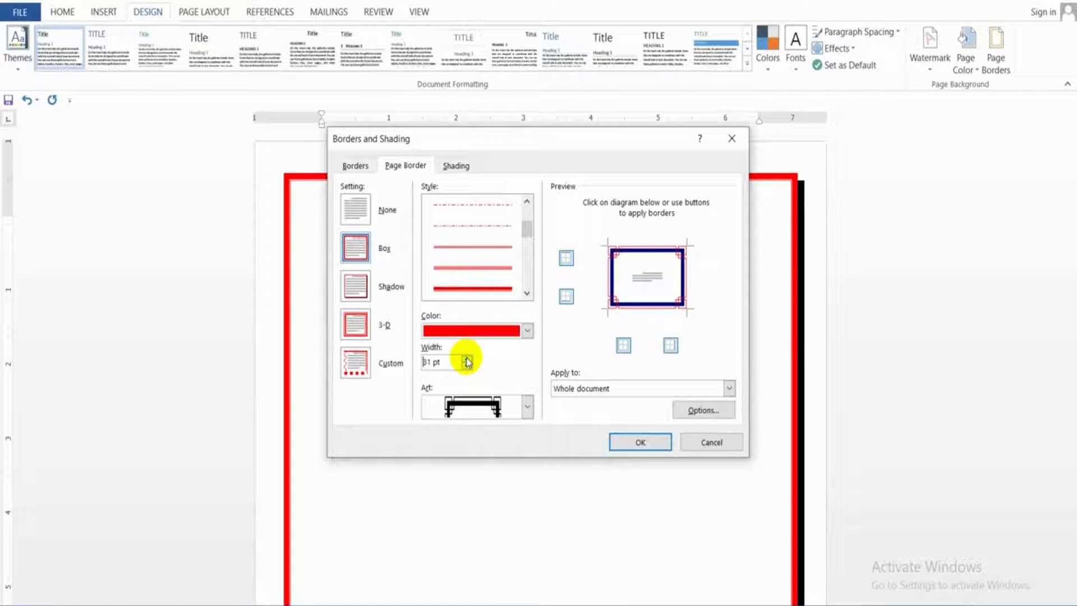
left_click(648, 441)
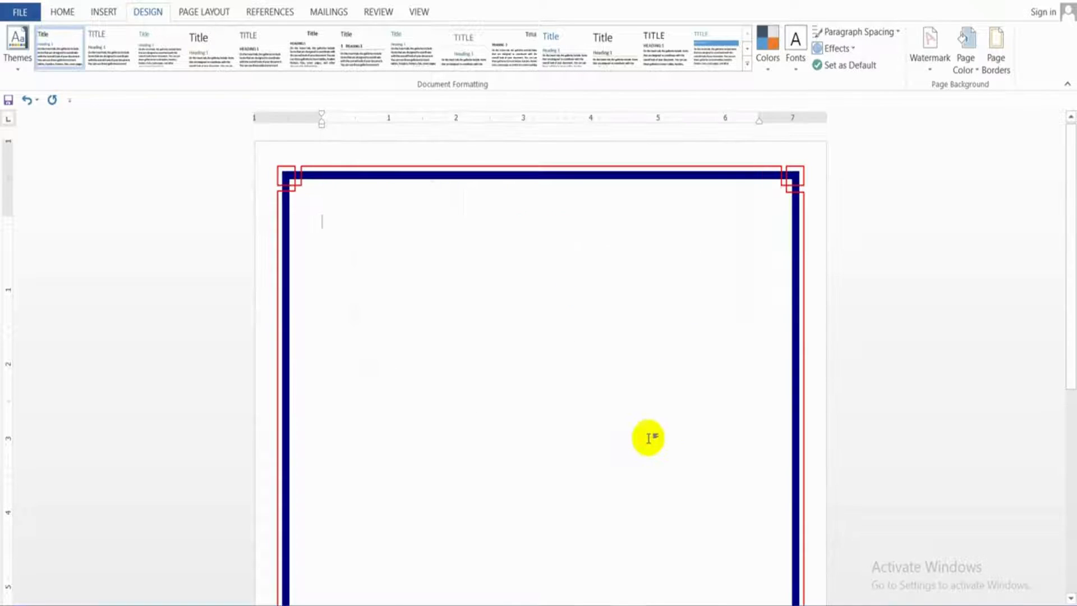
scroll(548, 415, "down", 3)
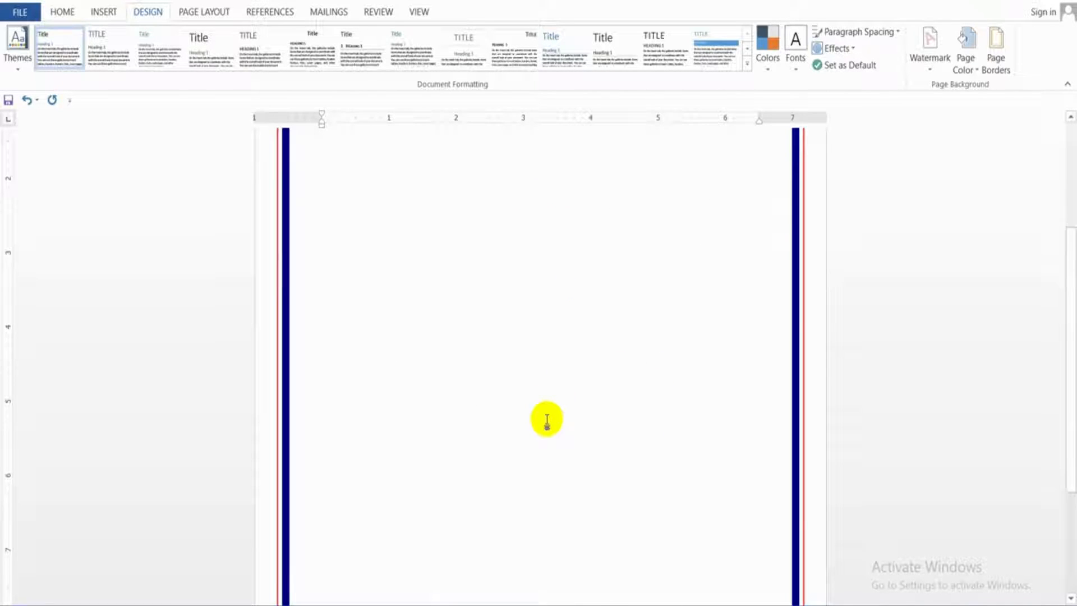
scroll(547, 419, "down", 3)
scroll(547, 419, "up", 6)
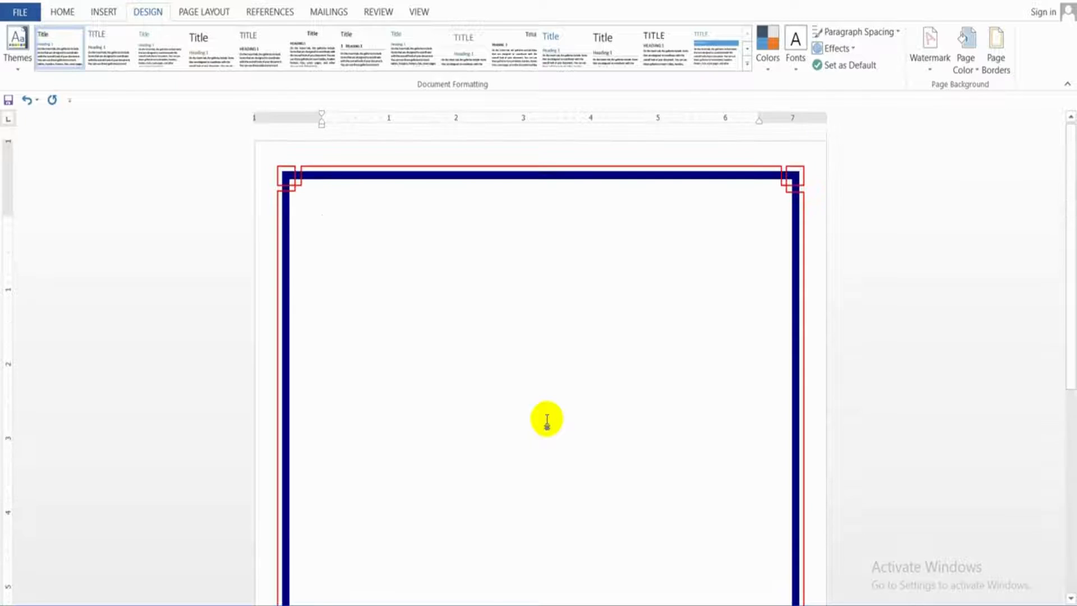
Replace the art border with a red 6 pt 3-D page border in the thick-and-thin line style and apply it
left_click(995, 59)
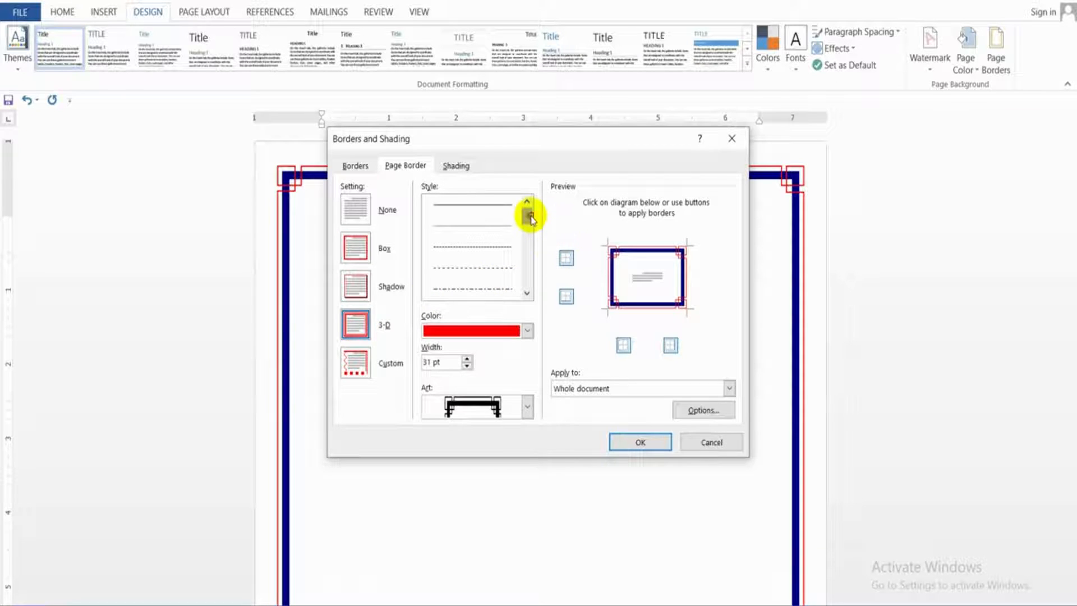
left_click_drag(527, 213, 530, 231)
left_click(505, 286)
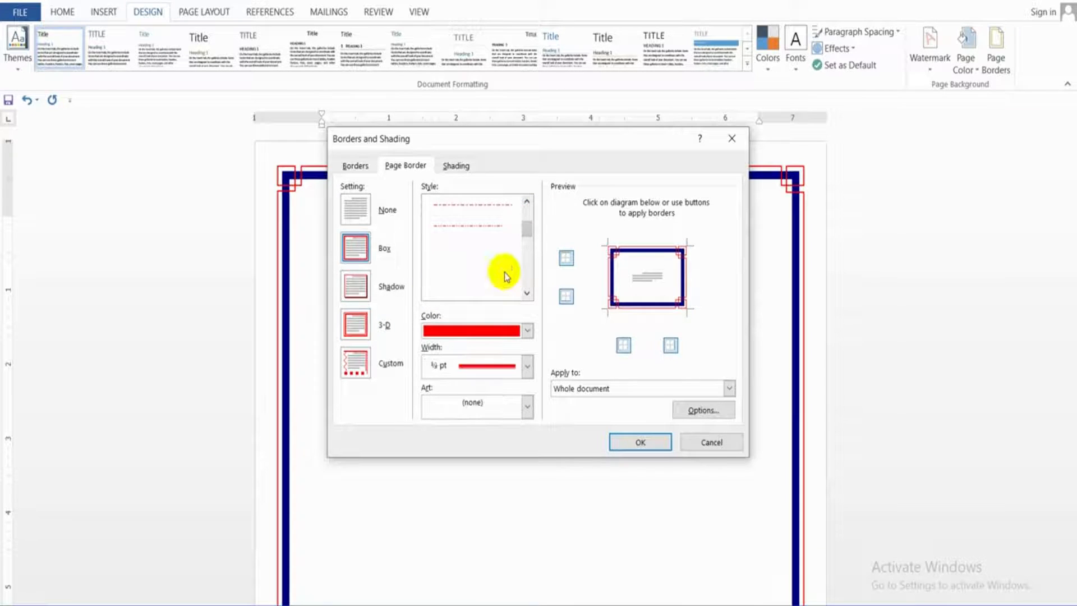
left_click(487, 366)
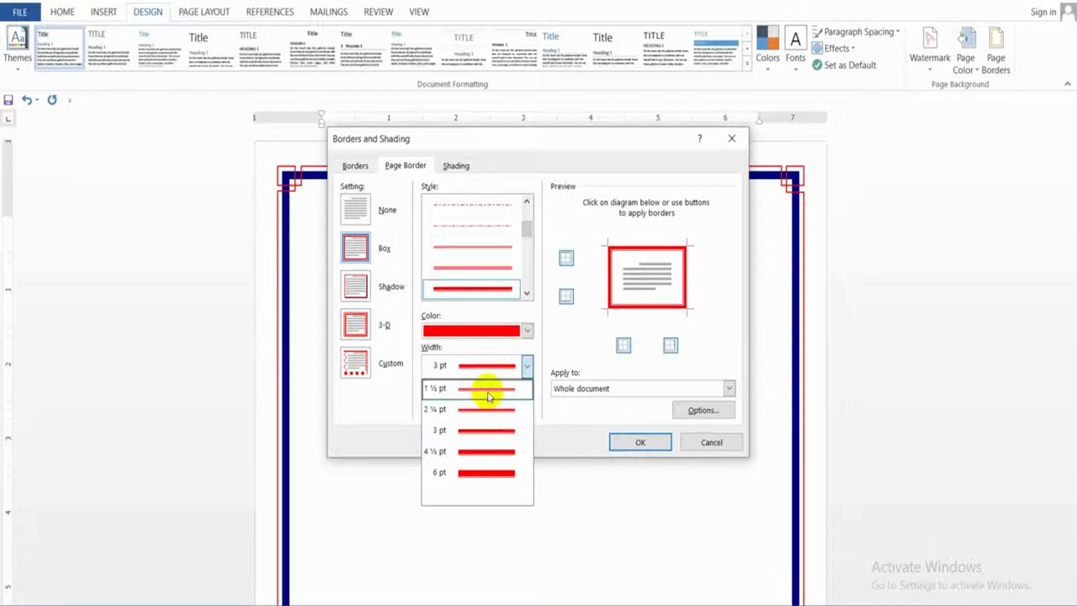
left_click(480, 469)
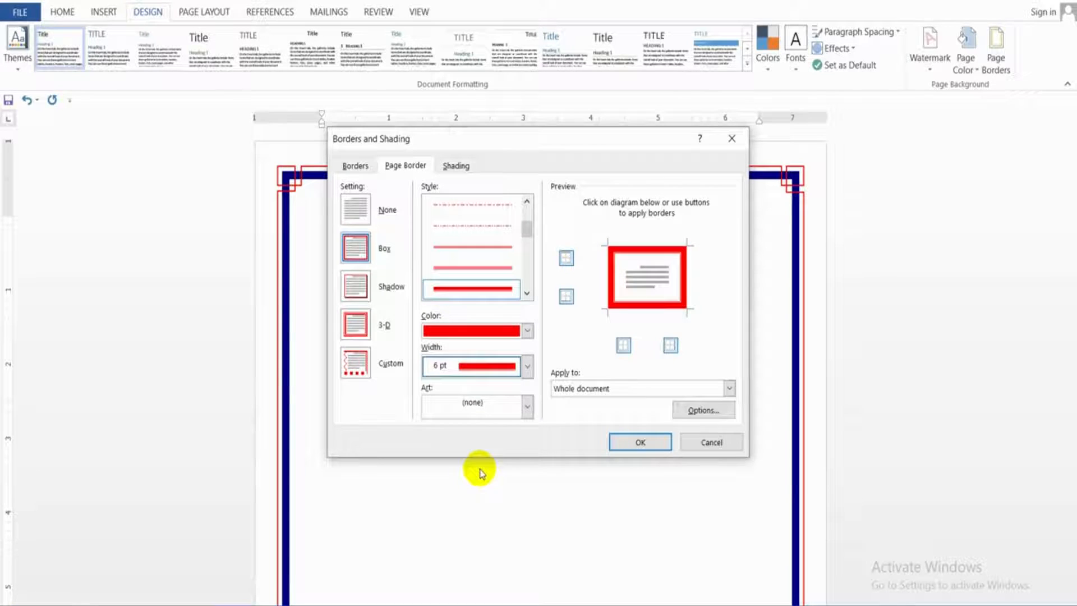
left_click(359, 324)
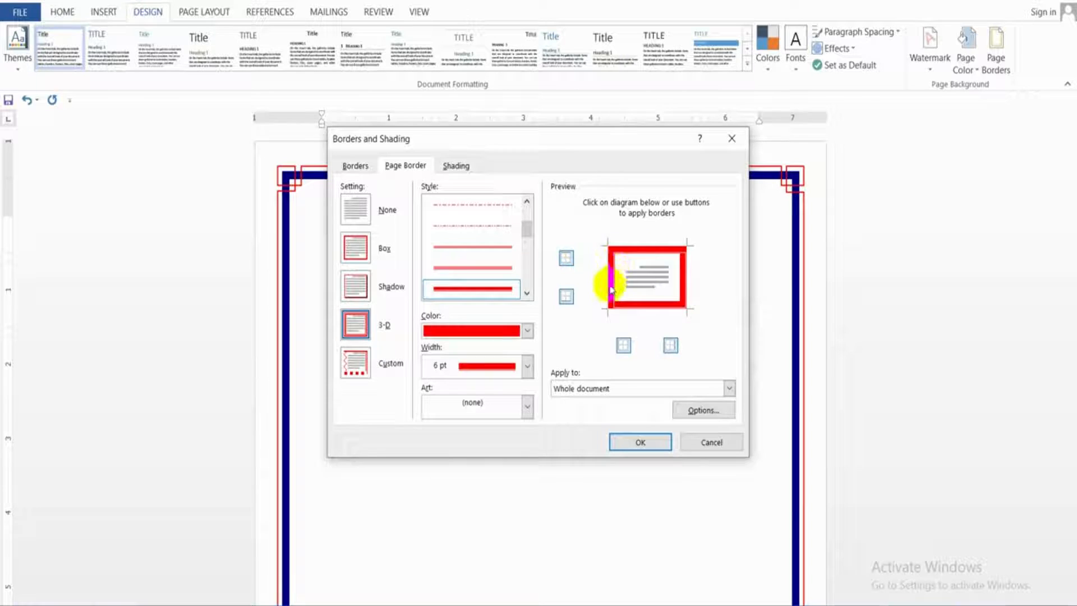
key("Return")
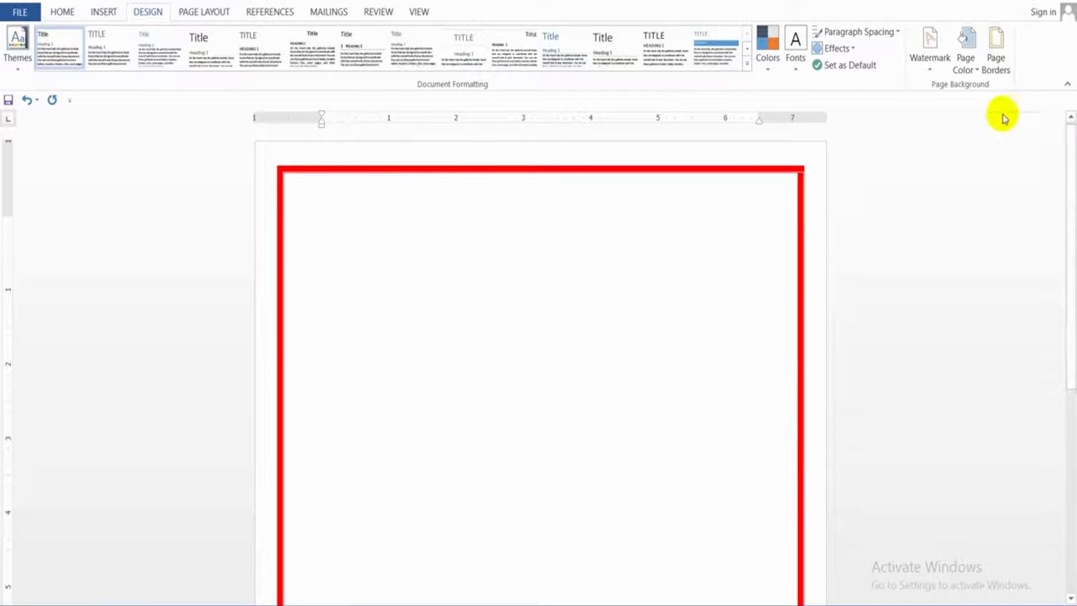
Try removing the left, right and bottom sides of the page border, and reset it to the Box setting
left_click(998, 64)
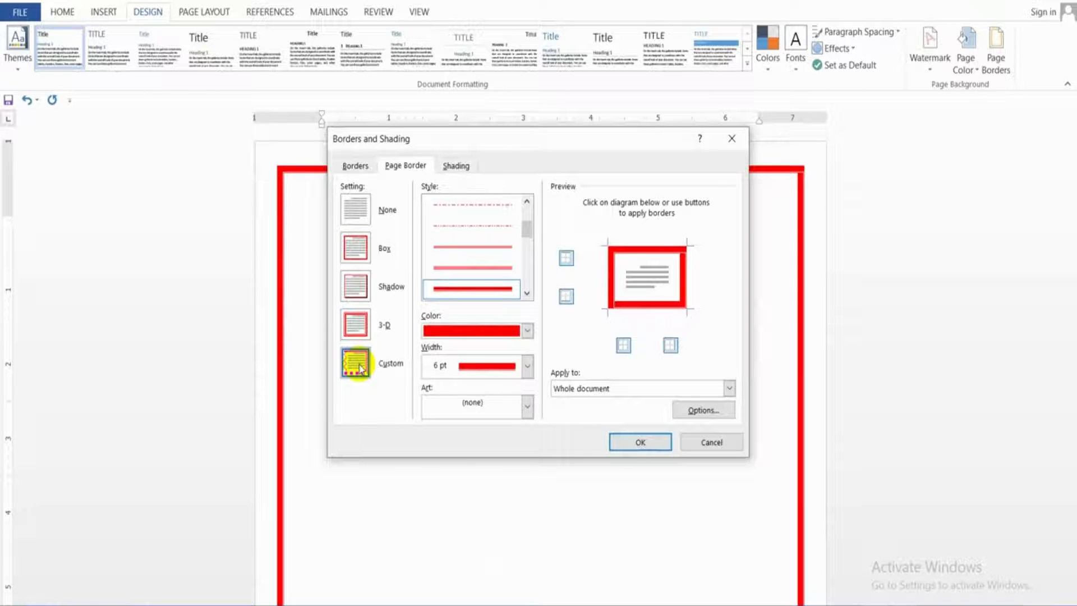
left_click(623, 345)
left_click(671, 345)
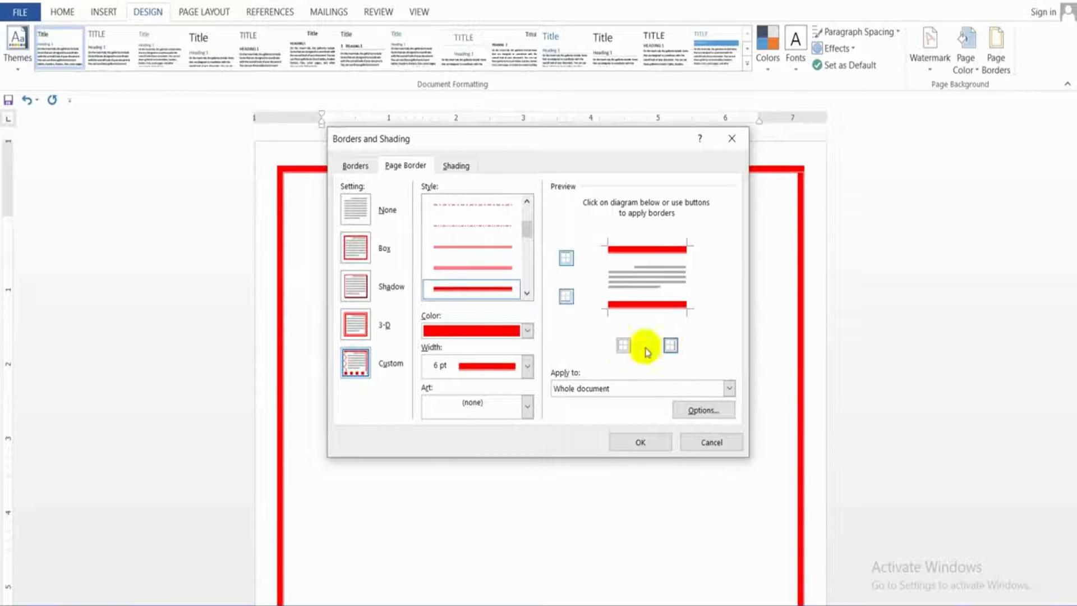
left_click(567, 297)
left_click(356, 252)
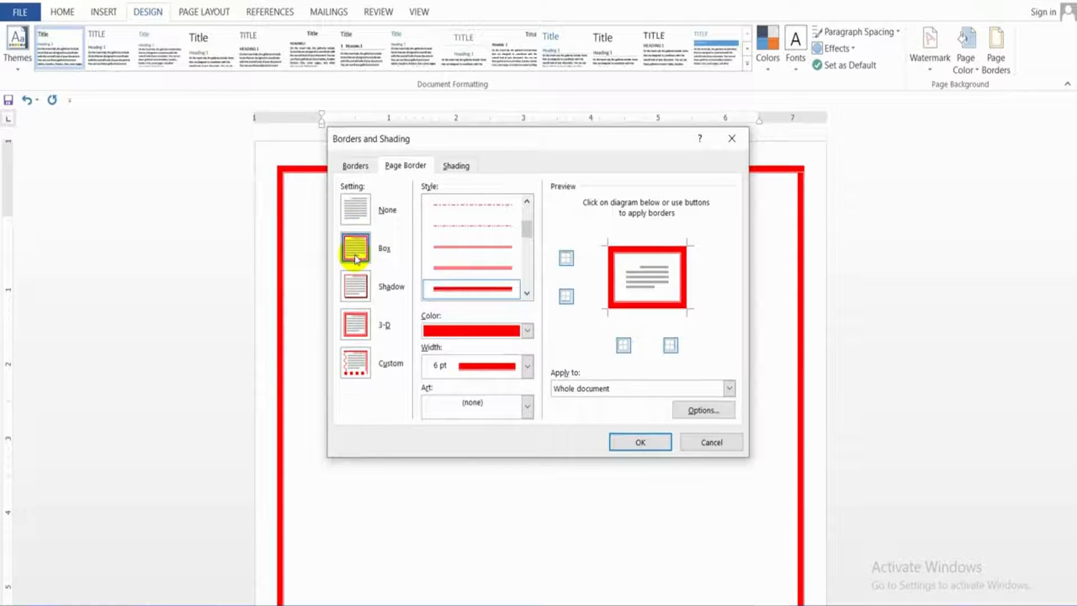
Remove the top and bottom sides of the page border and apply it to the whole document
left_click(567, 258)
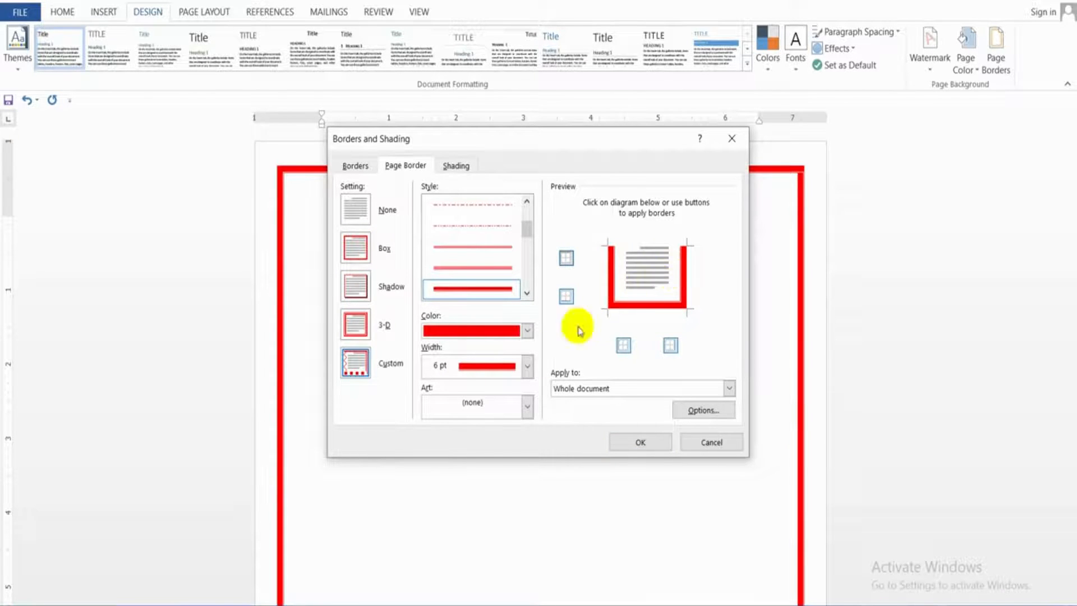
left_click(648, 306)
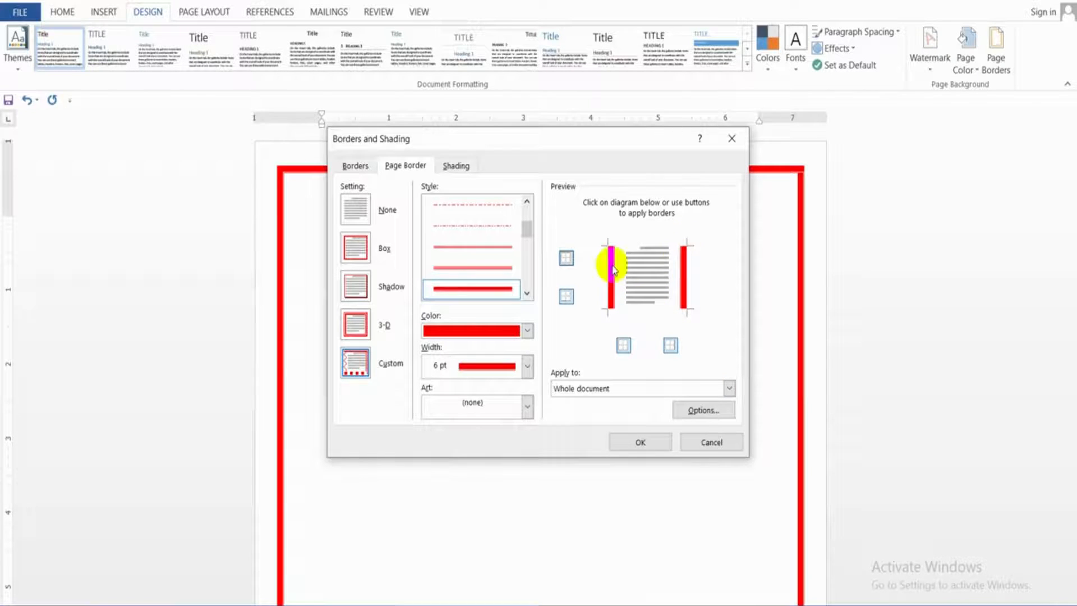
left_click(641, 443)
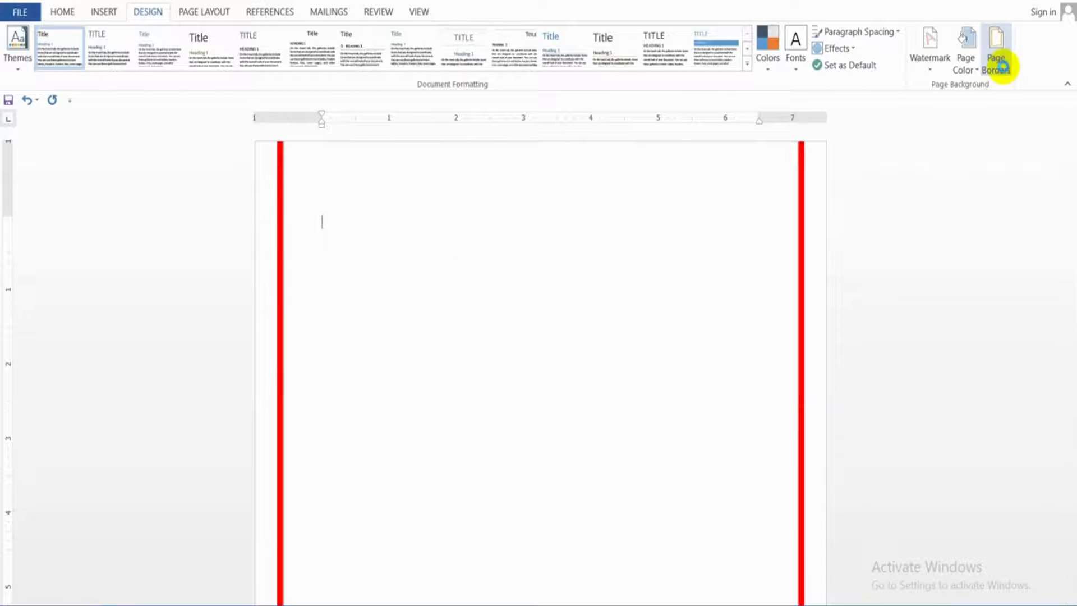
left_click(994, 63)
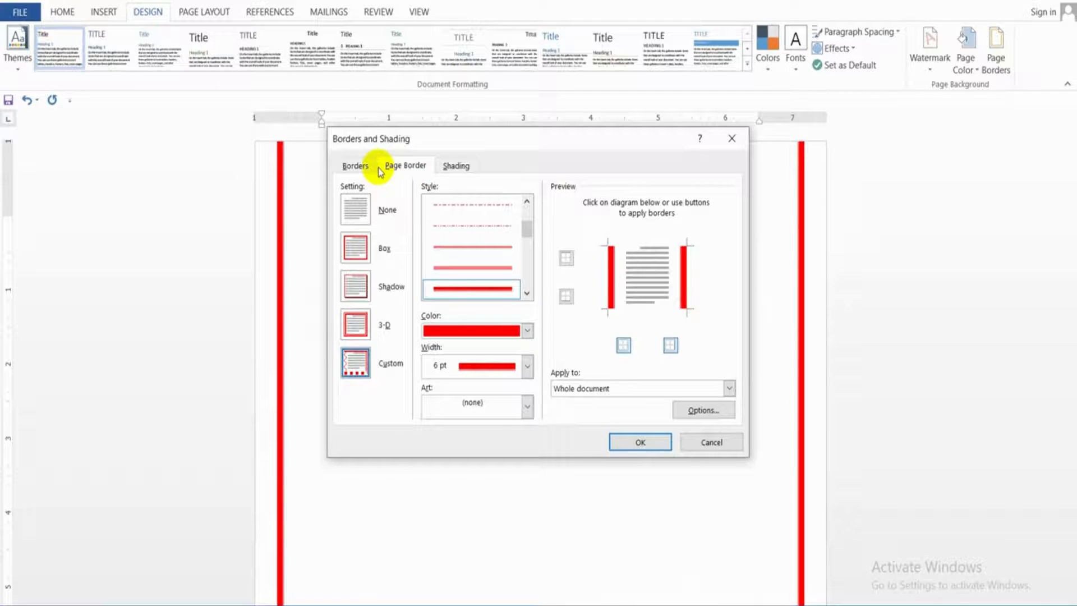
left_click(355, 166)
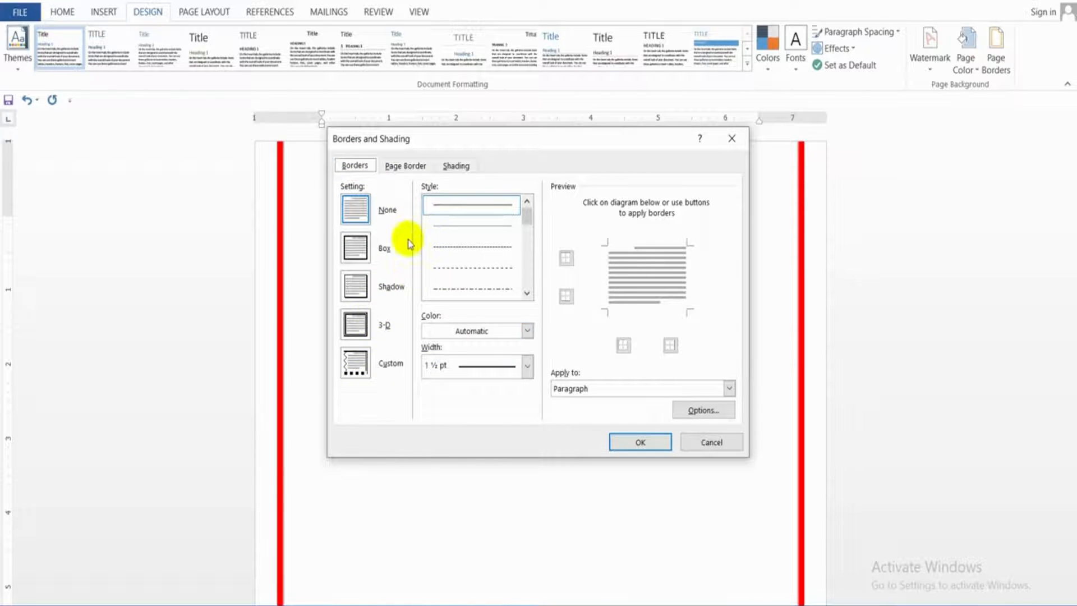
left_click(694, 438)
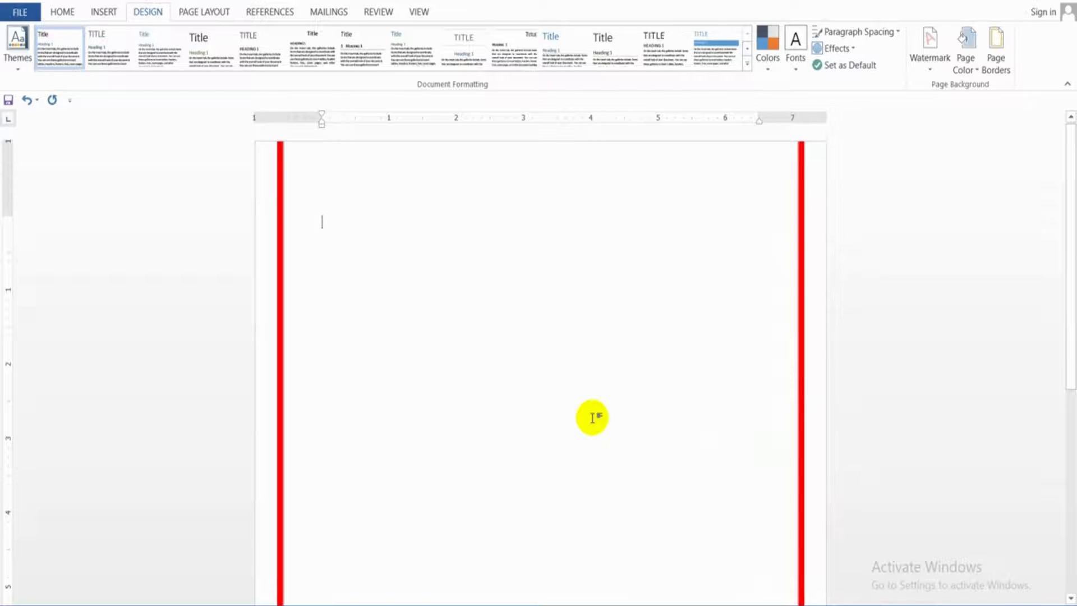
Generate sample paragraphs in the document with =rand()
type("ra")
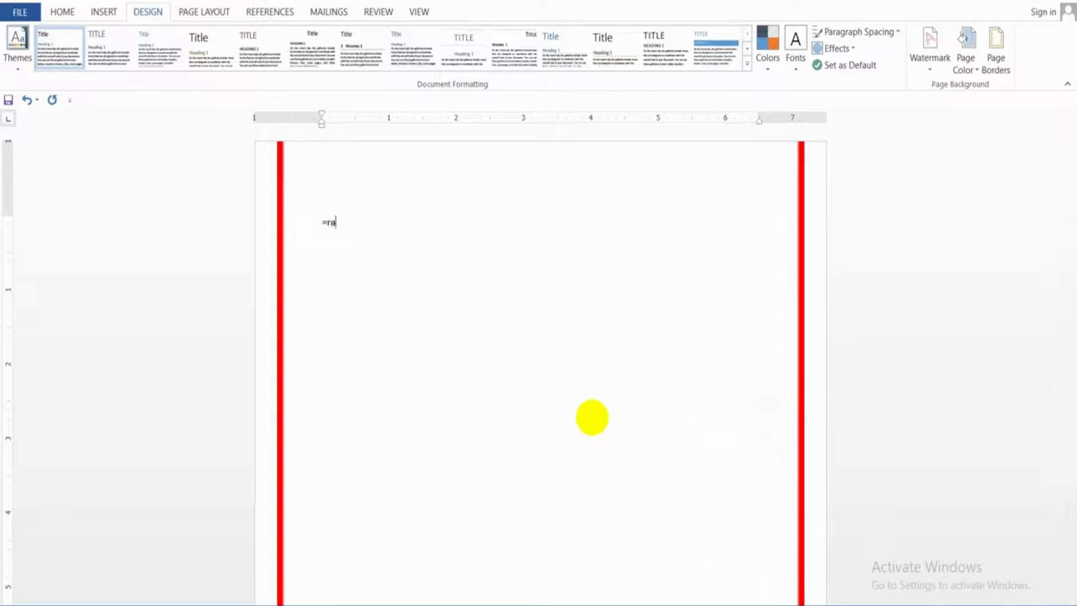
type("nd()")
key("Return")
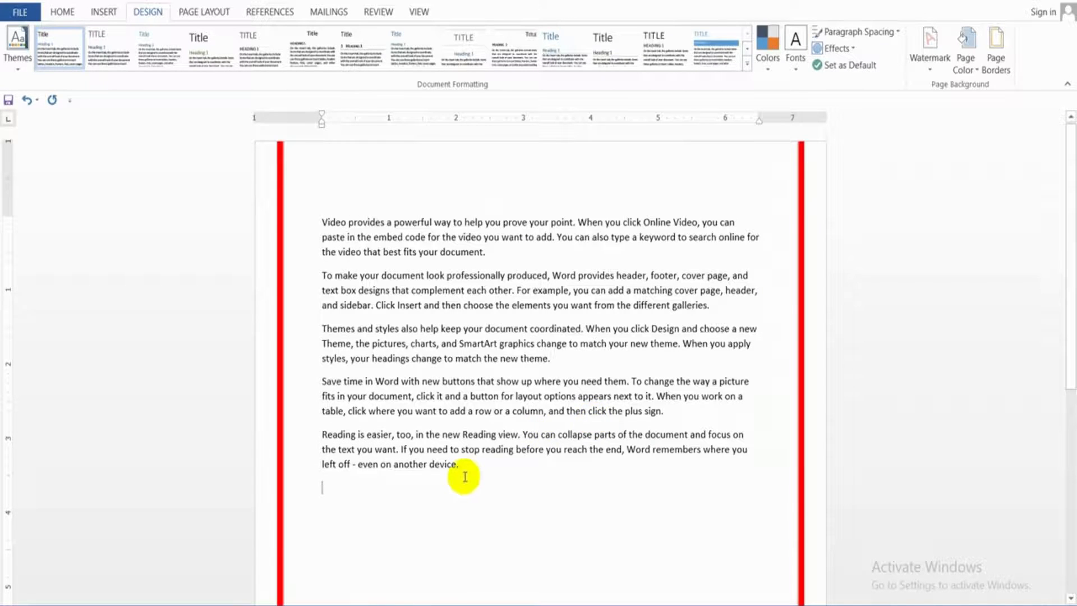
Select all the sample paragraphs and set the page border to None
left_click_drag(462, 470, 324, 220)
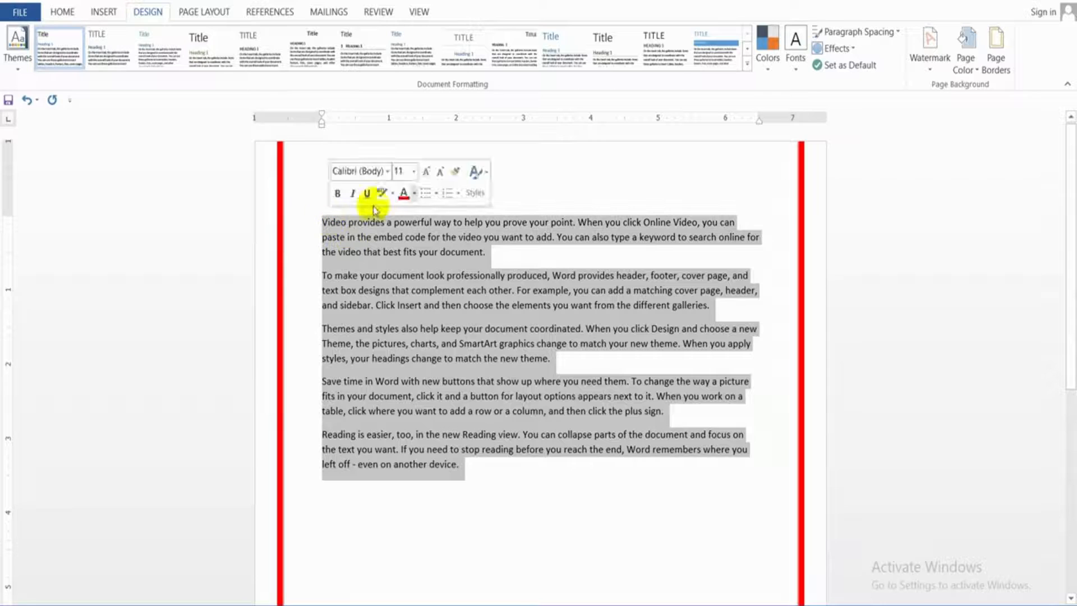
left_click(990, 54)
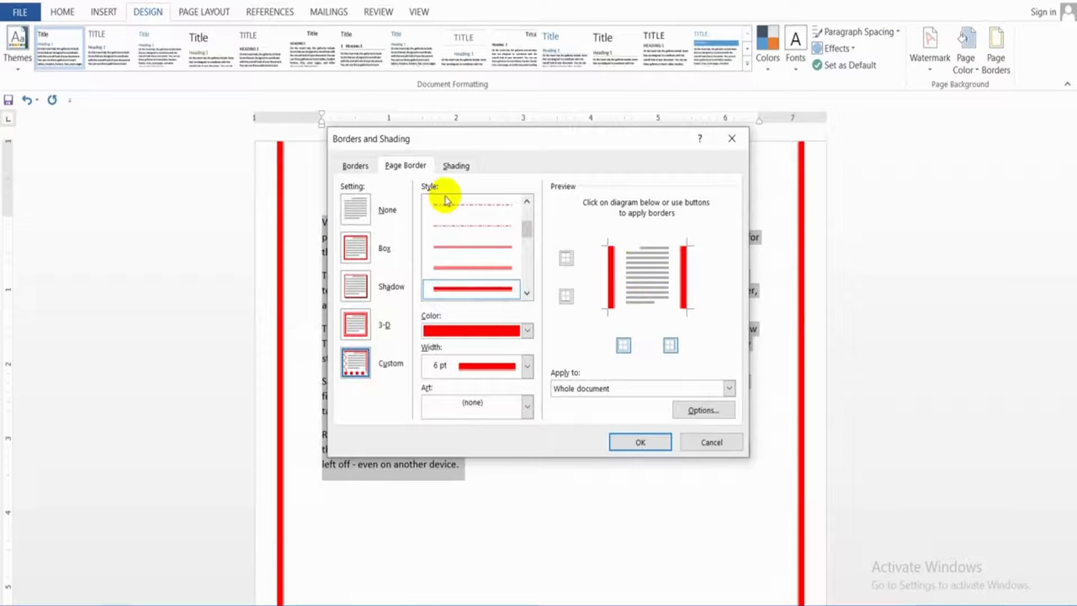
left_click(353, 205)
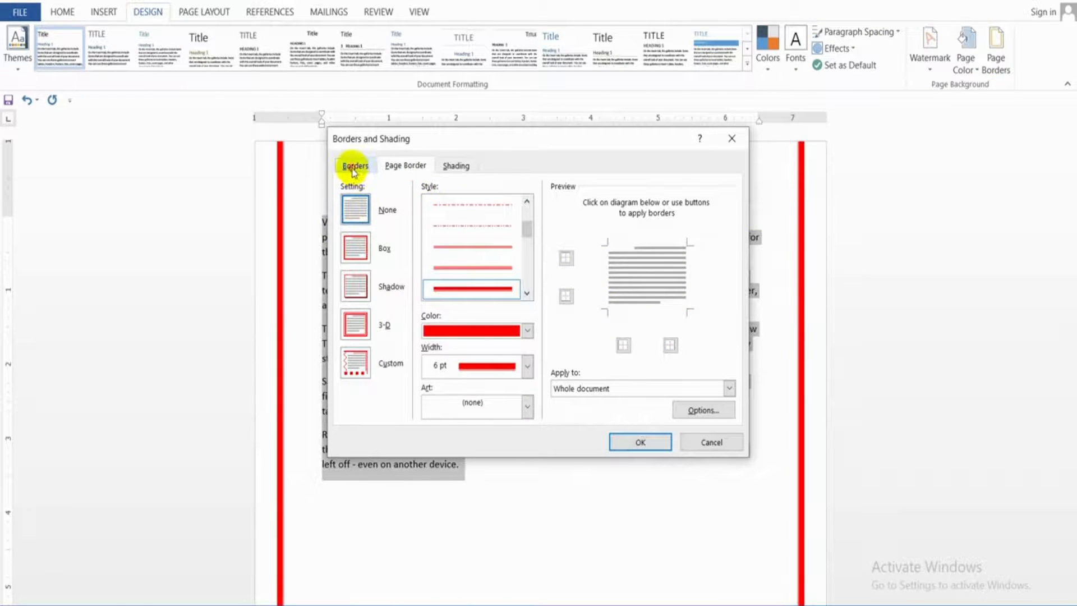
Apply a ½ pt double-line Box border in light blue around the selected paragraphs and deselect the text
left_click(354, 167)
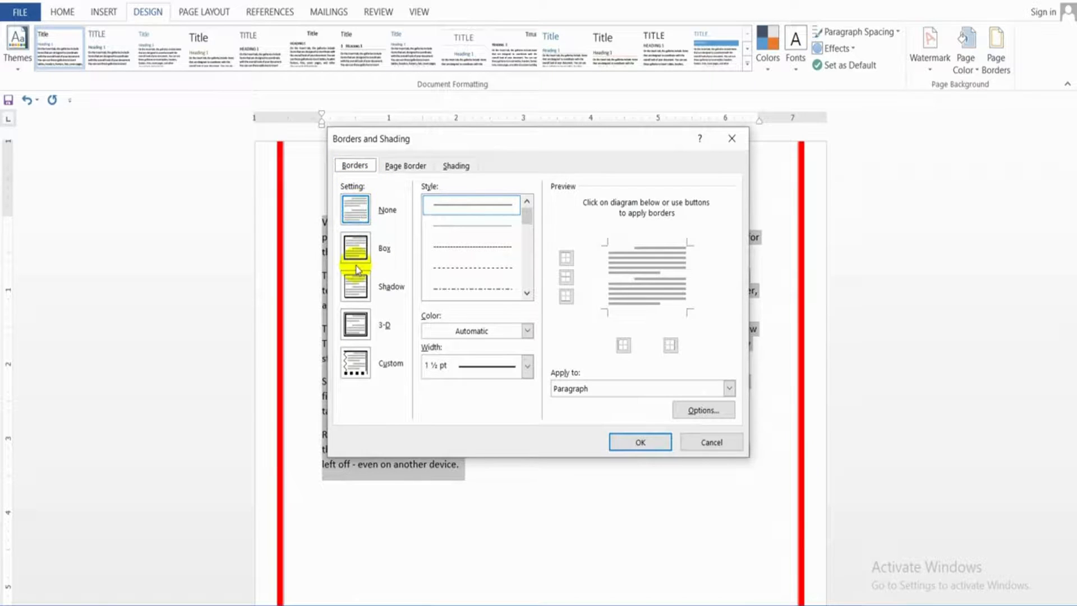
left_click(526, 293)
left_click(526, 292)
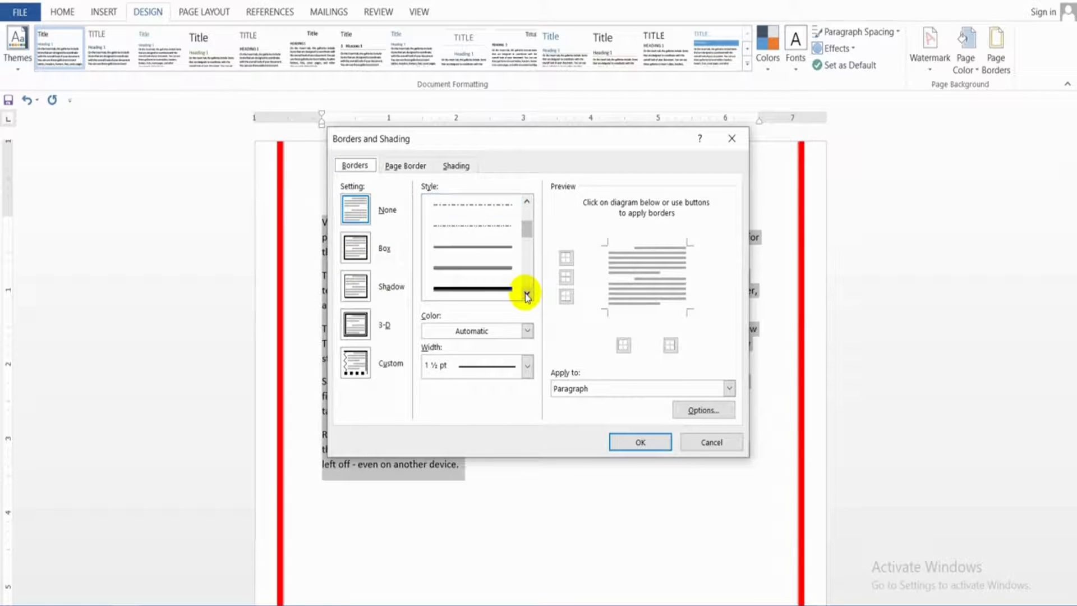
left_click(501, 256)
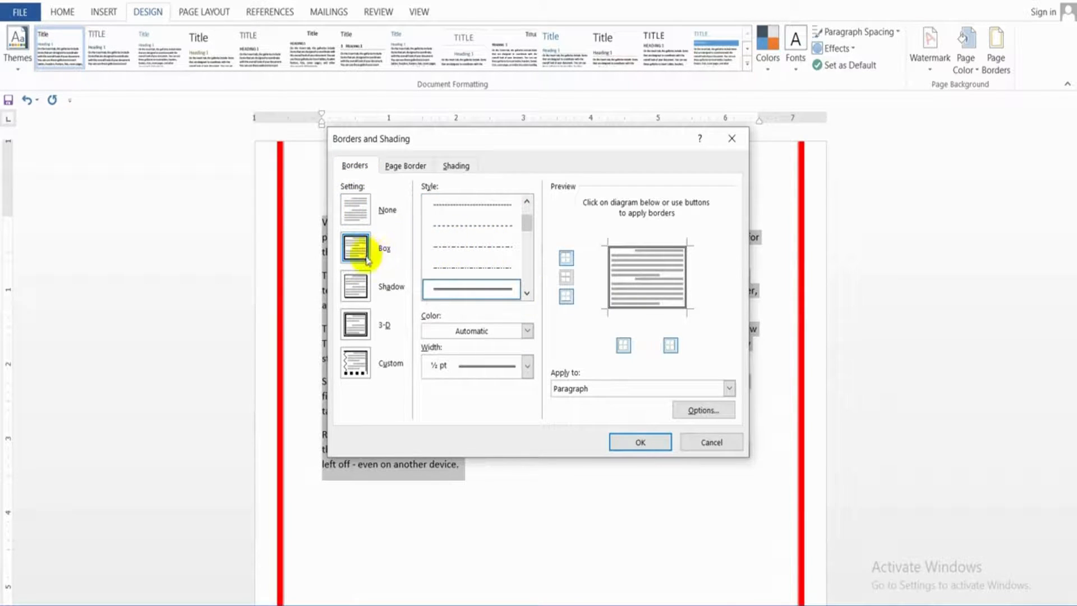
left_click(496, 331)
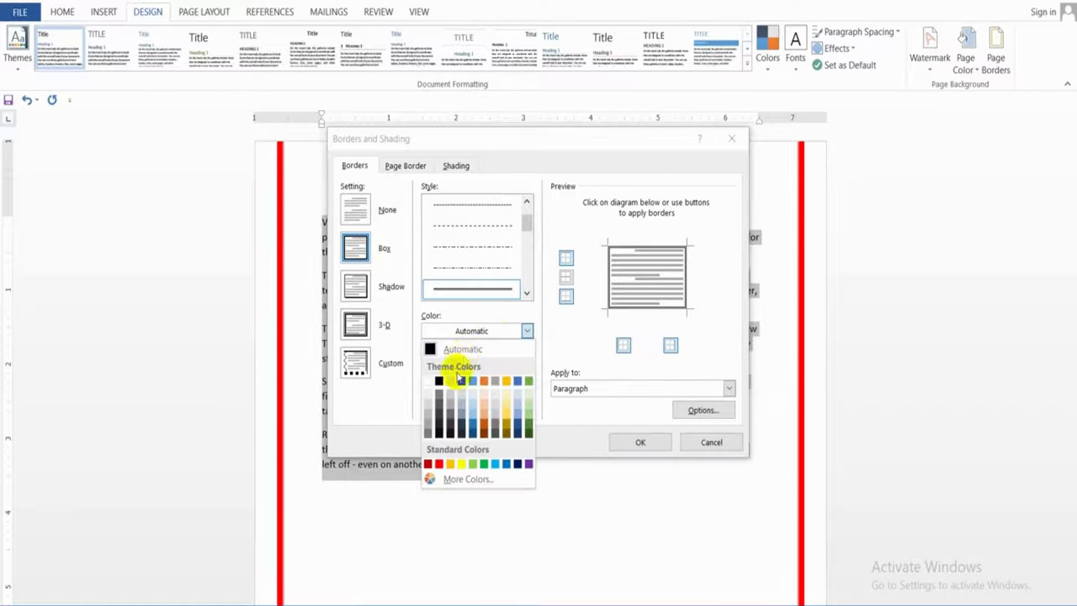
left_click(496, 464)
left_click(615, 446)
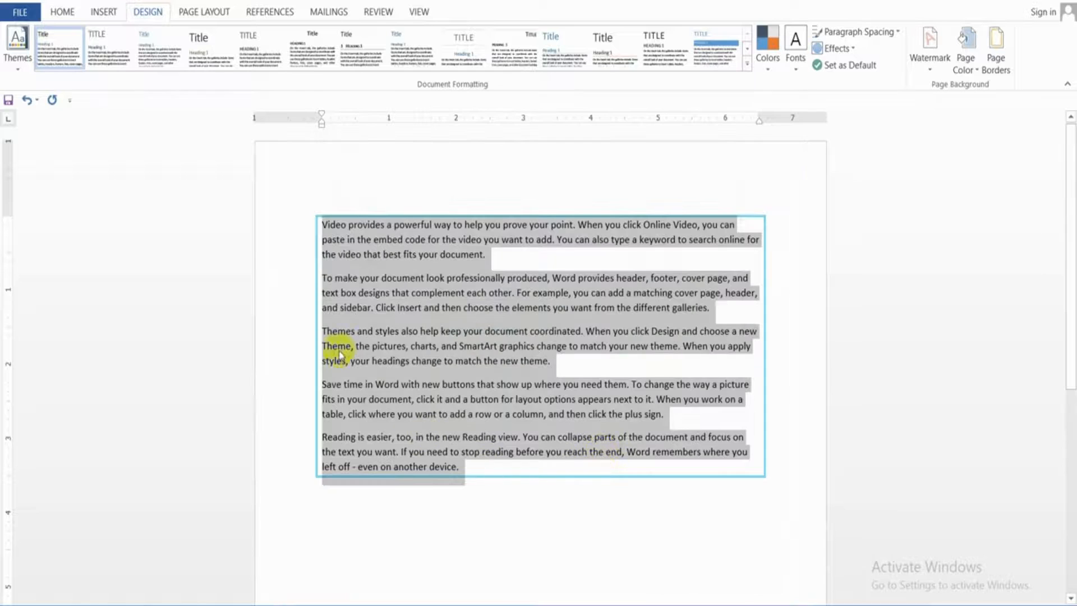
left_click(504, 257)
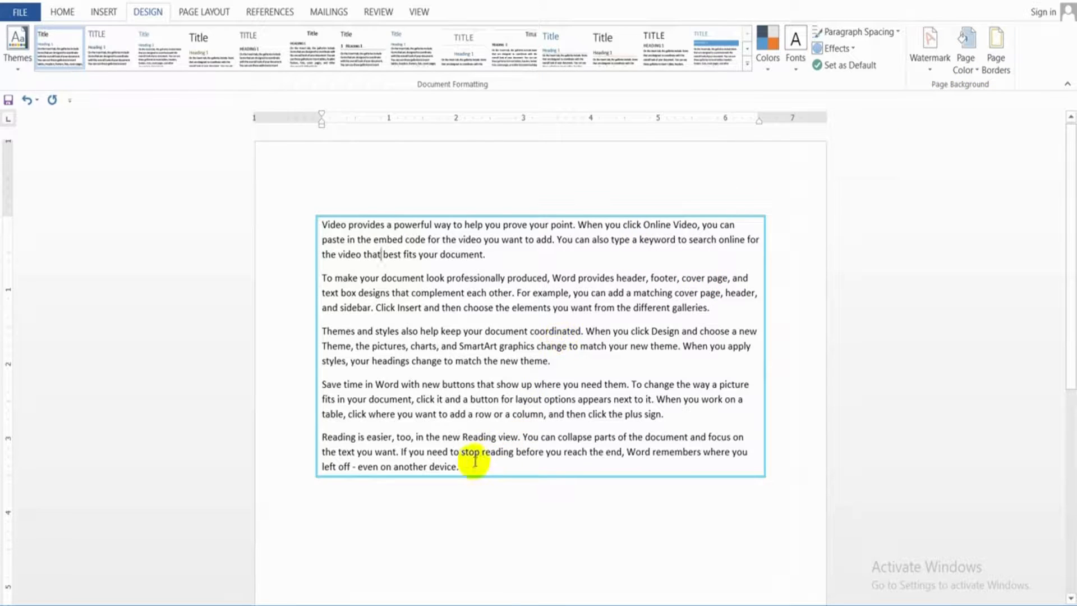
Select all the sample paragraphs and apply a yellow shading fill to them
left_click_drag(464, 468, 320, 218)
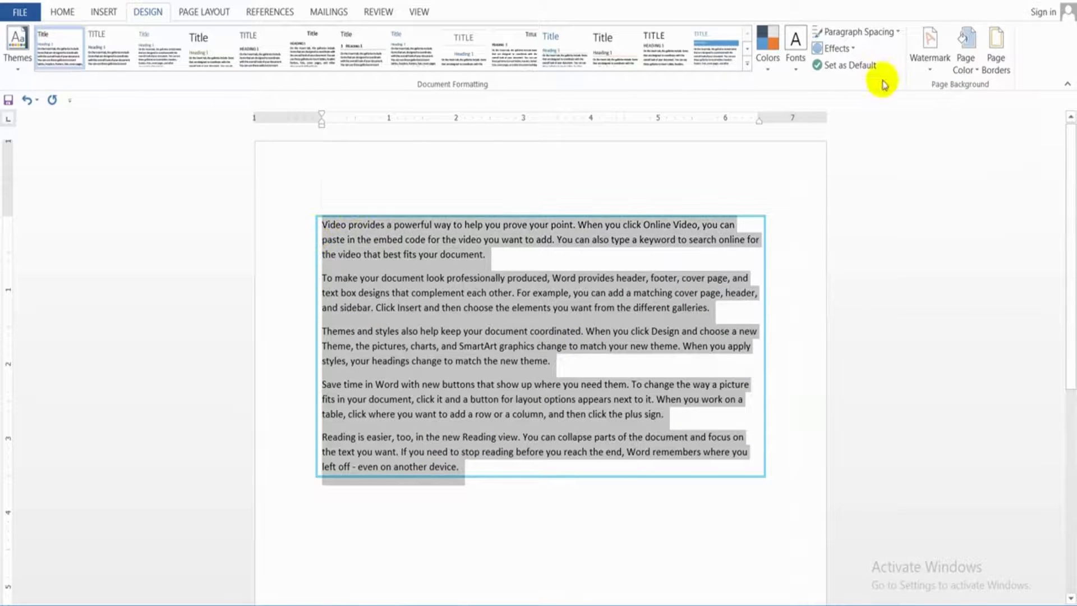
left_click(1007, 71)
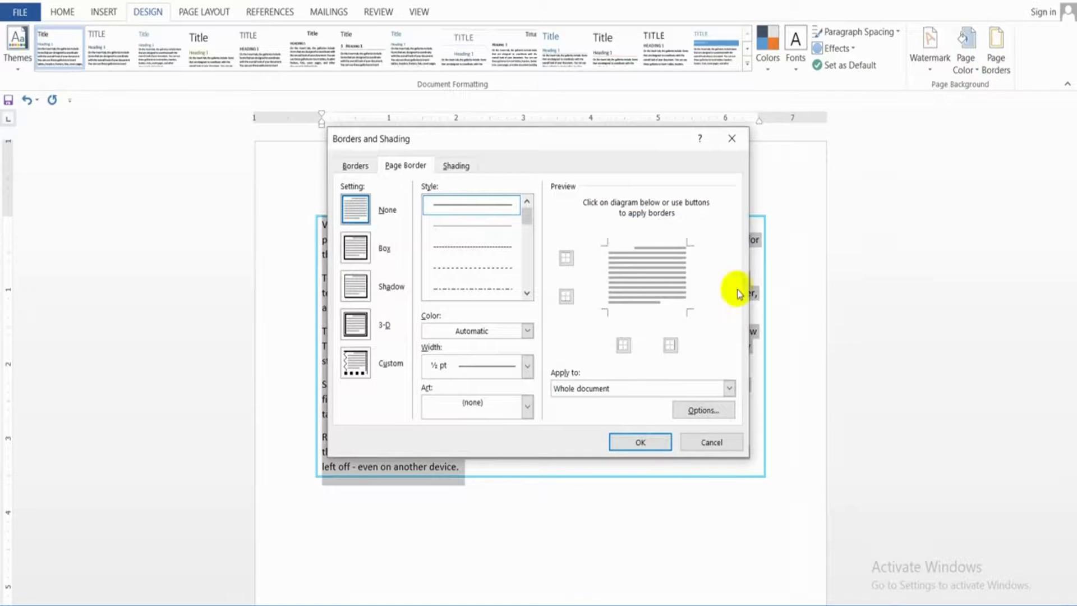
left_click(456, 166)
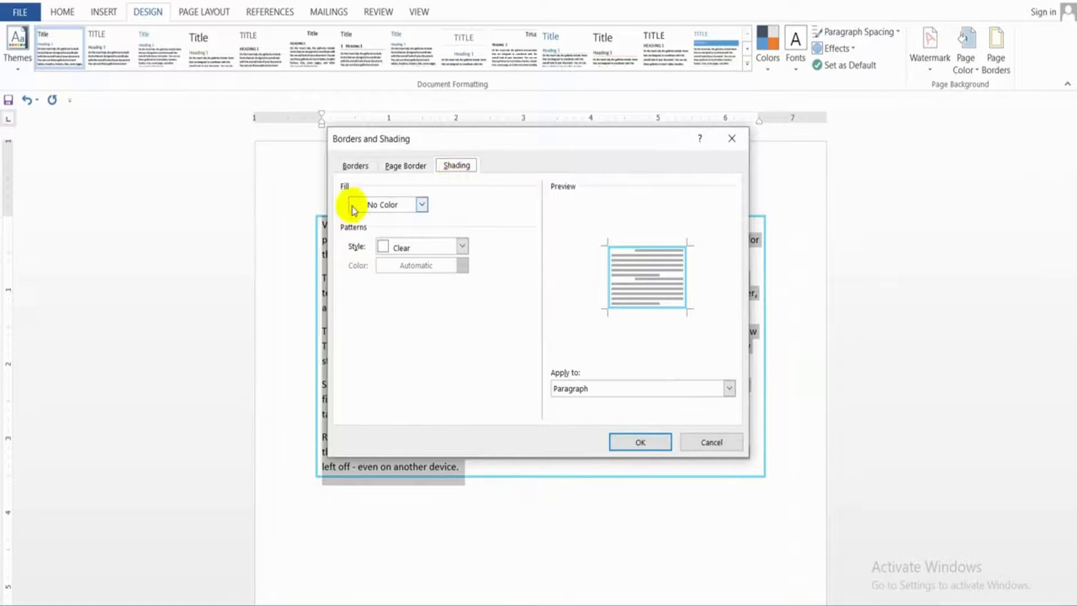
left_click(386, 205)
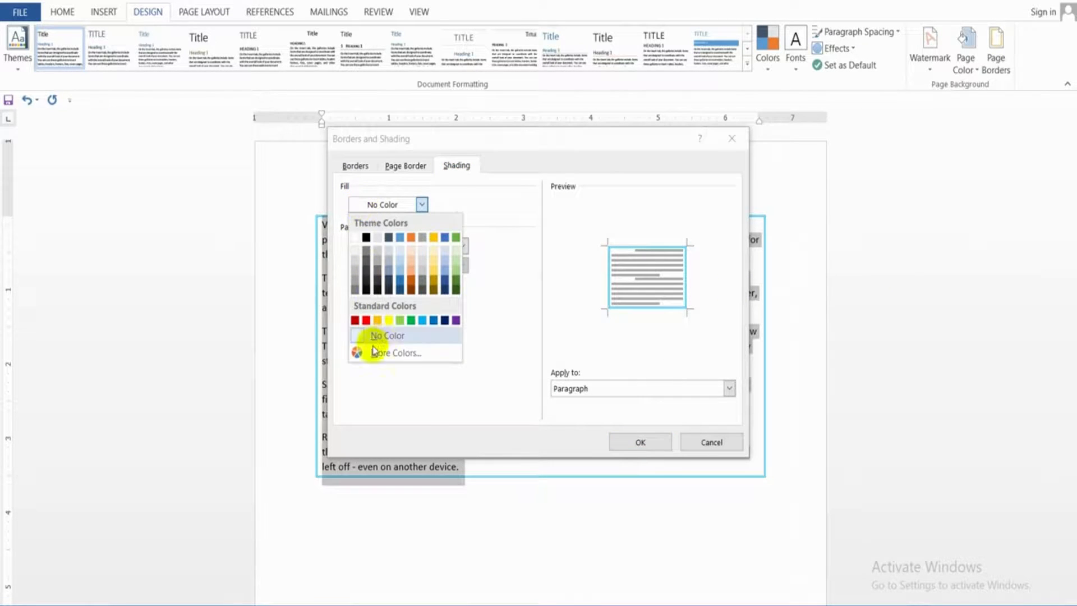
left_click(389, 320)
left_click(643, 439)
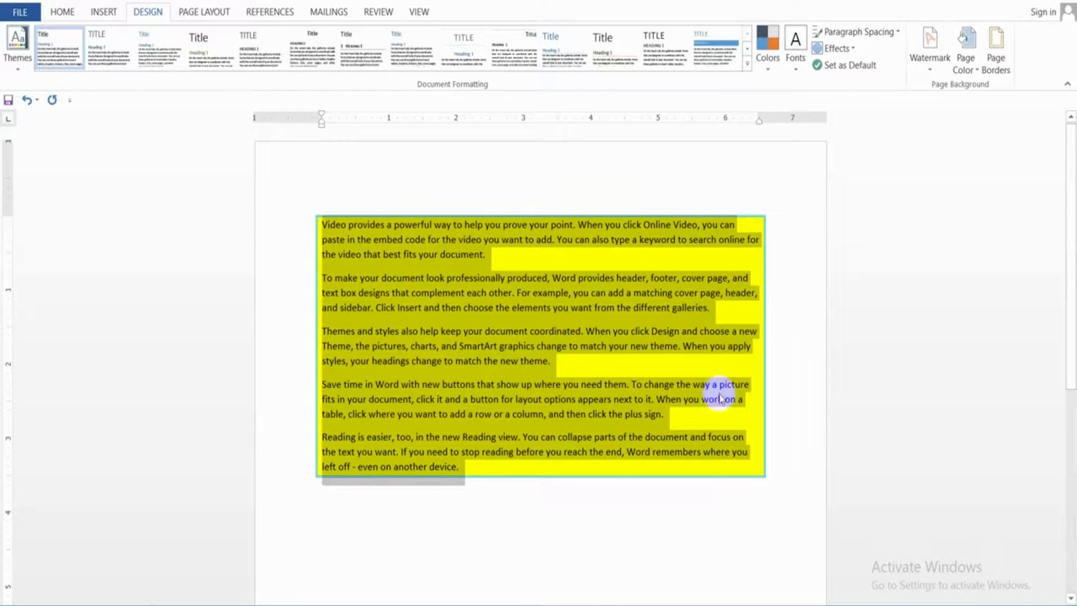
Apply the Lt Trellis shading pattern to the selected paragraphs and deselect the text
left_click(998, 72)
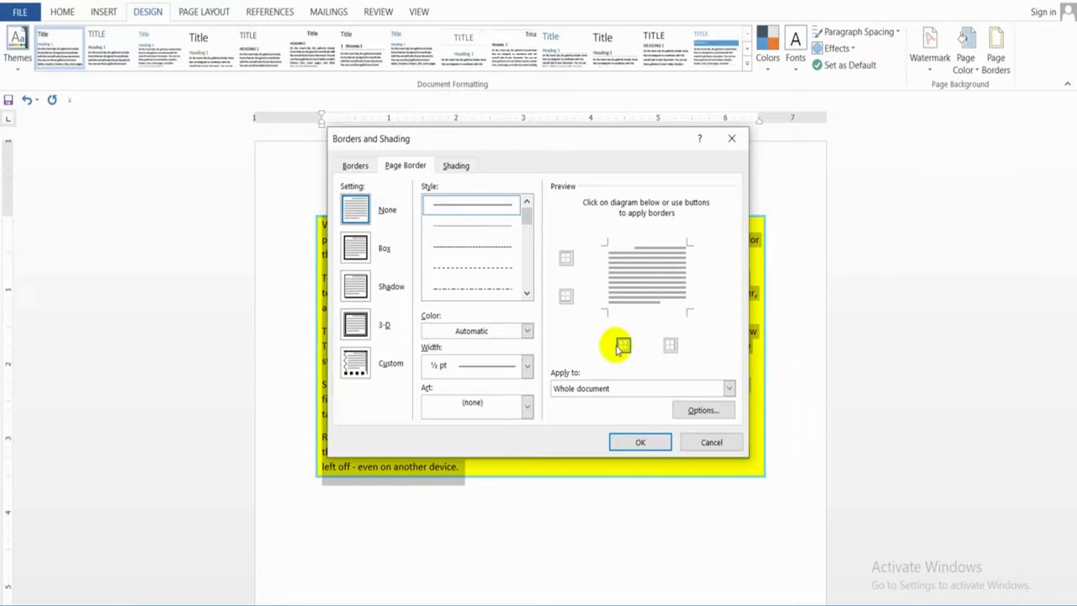
left_click(463, 167)
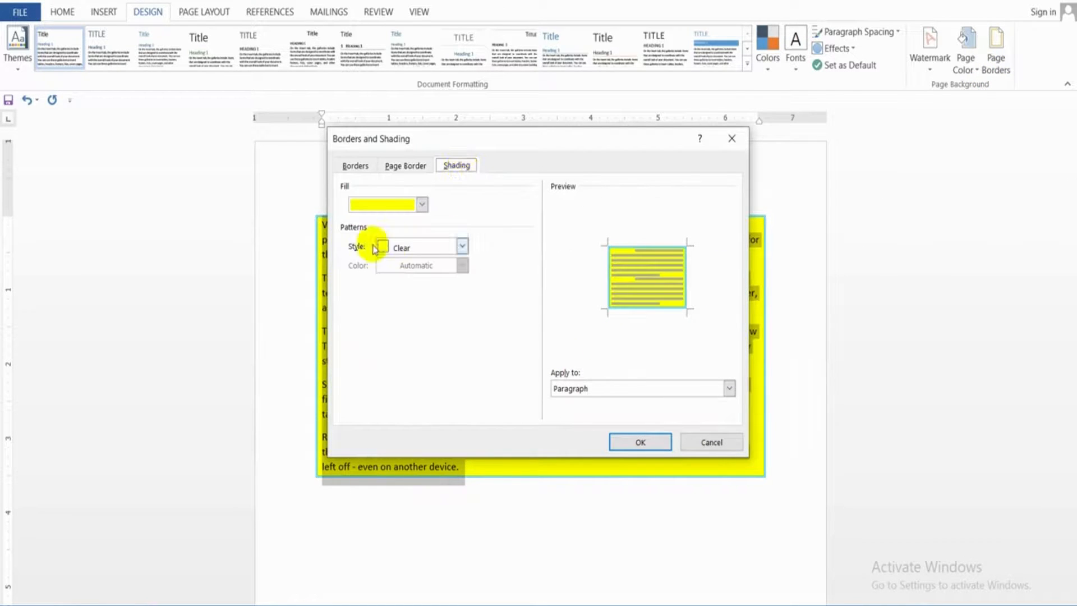
left_click(393, 247)
scroll(404, 300, "down", 5)
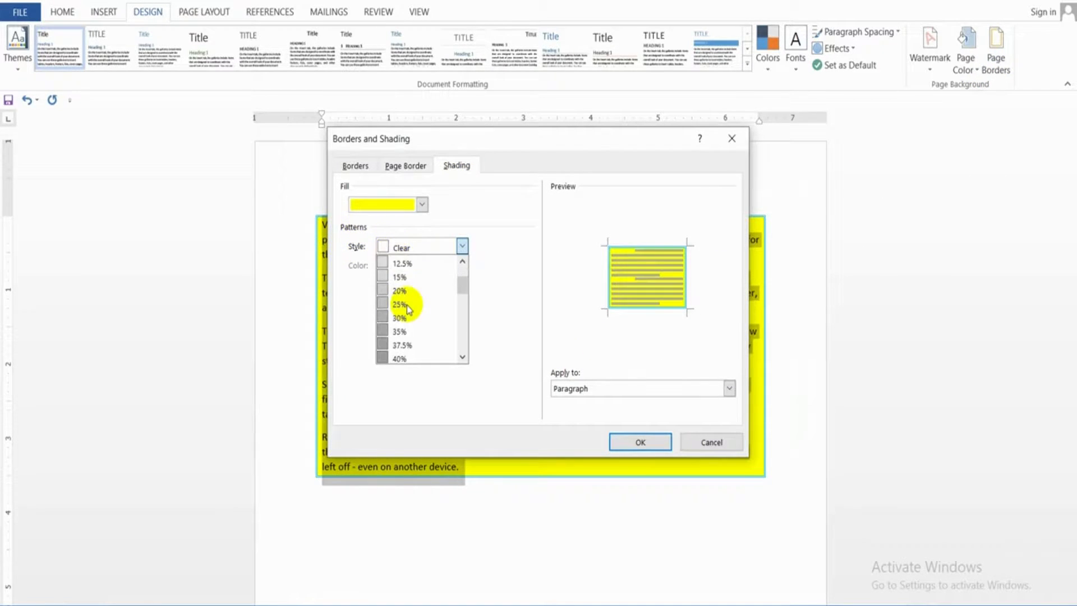
scroll(408, 308, "down", 4)
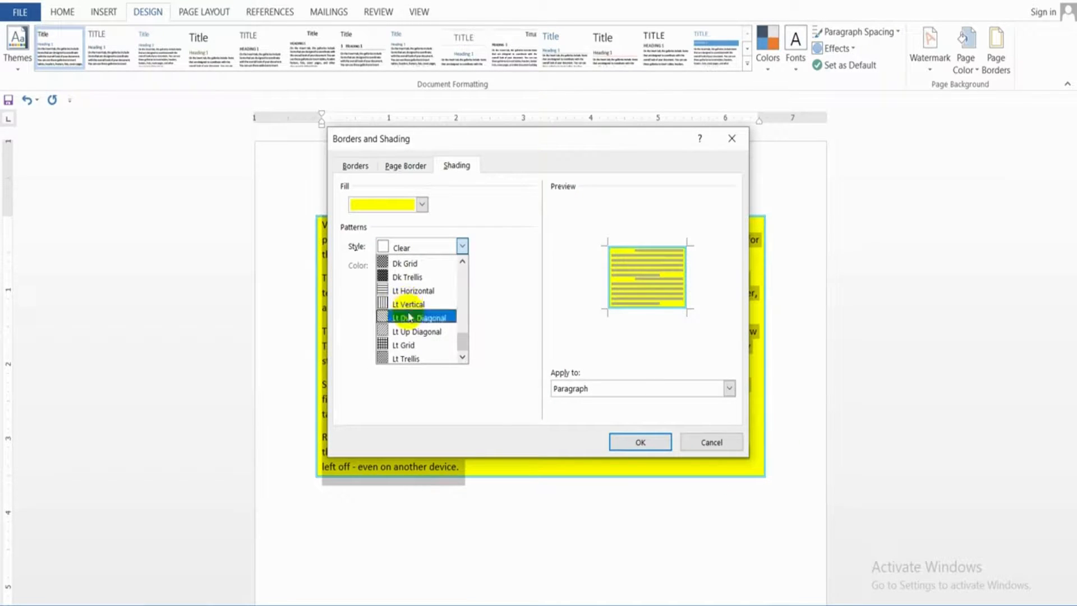
left_click(417, 362)
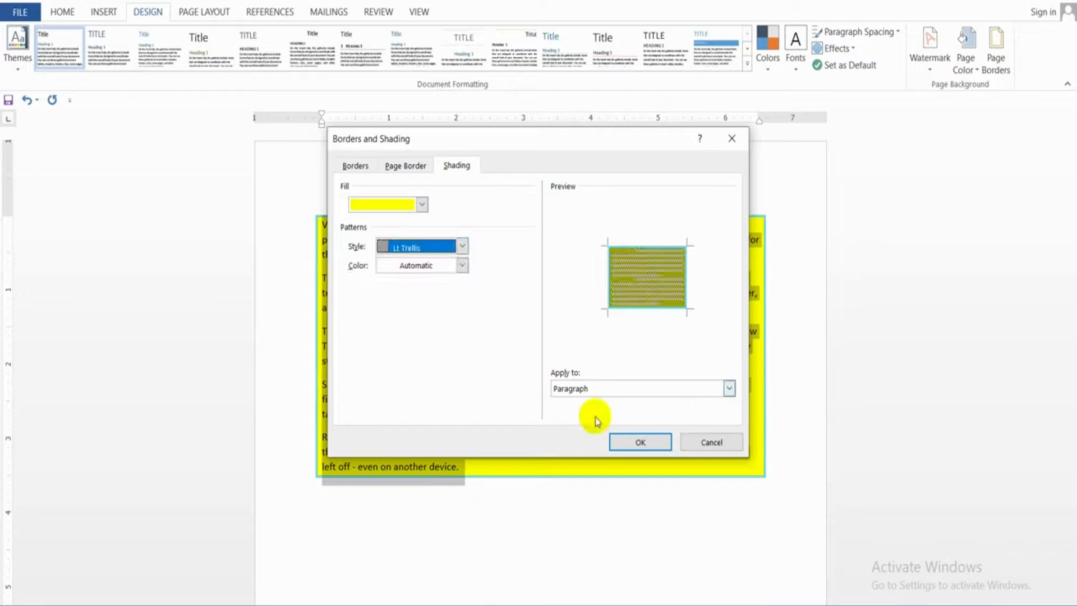
left_click(633, 440)
left_click(632, 385)
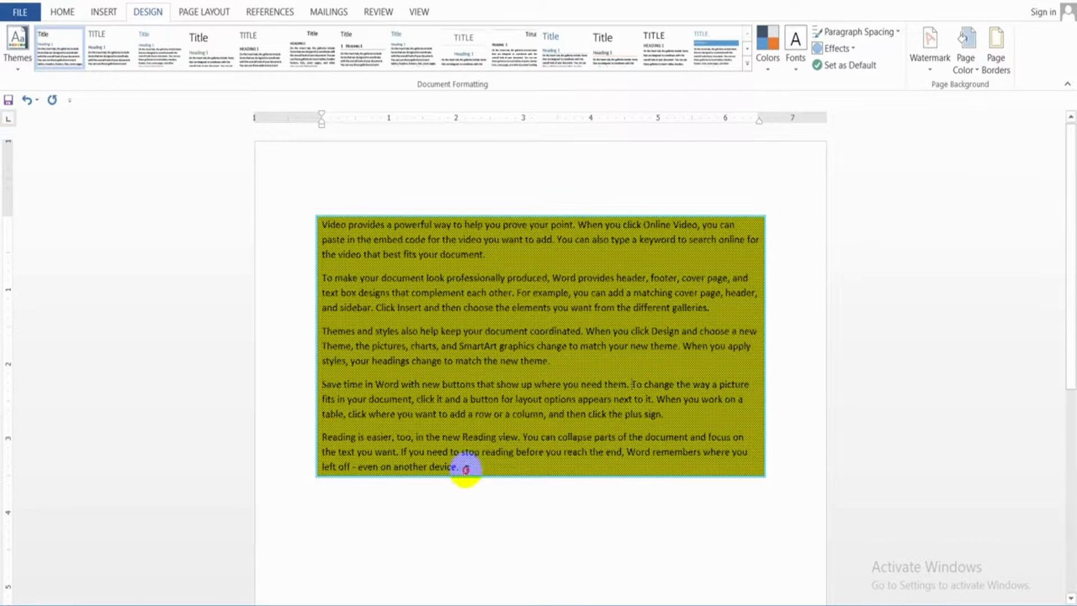
Select all the sample paragraphs, set their shading pattern color to red, and deselect the text
mouse_move(465, 469)
left_mouse_down()
mouse_move(360, 305)
mouse_move(329, 205)
left_mouse_up()
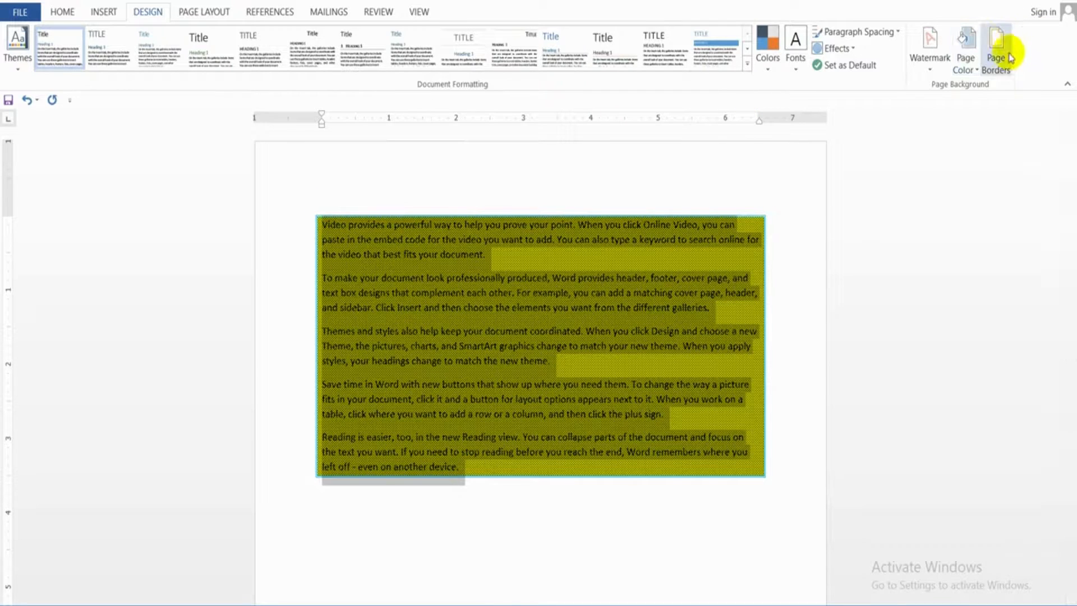
left_click(993, 68)
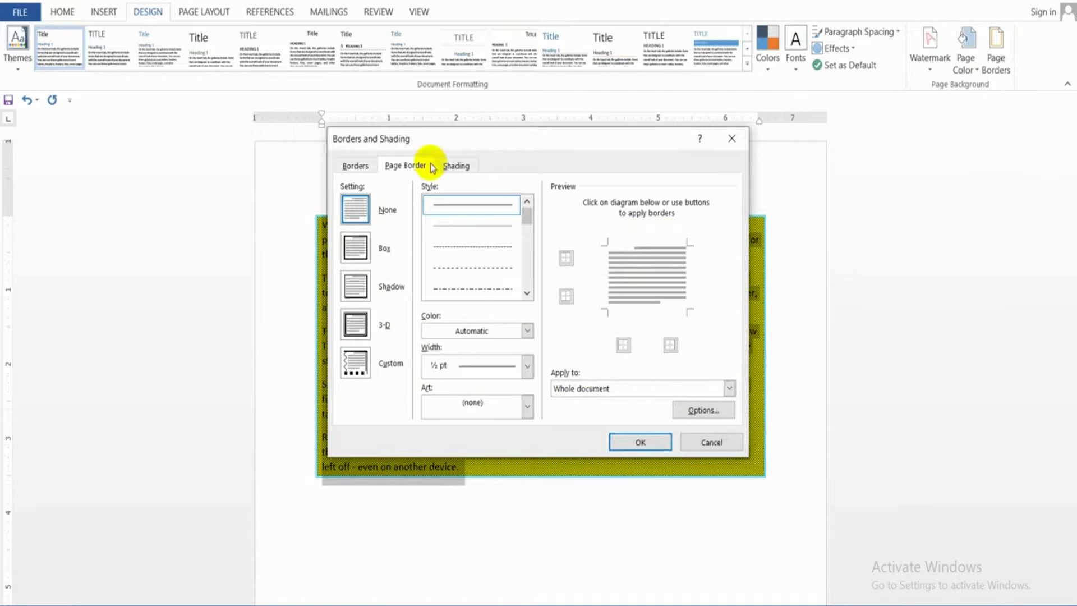
left_click(456, 166)
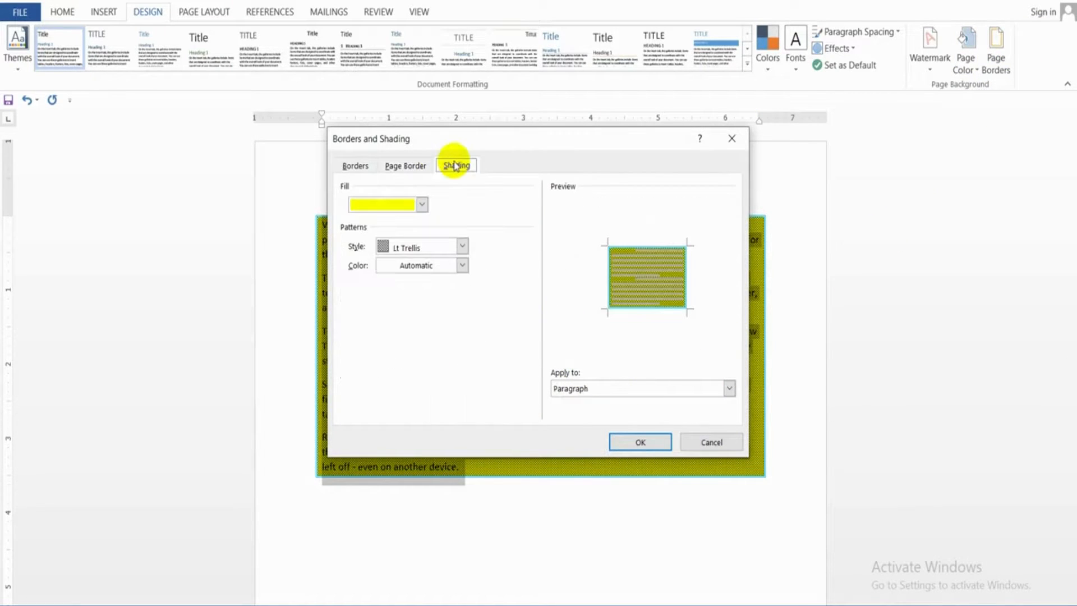
left_click(385, 269)
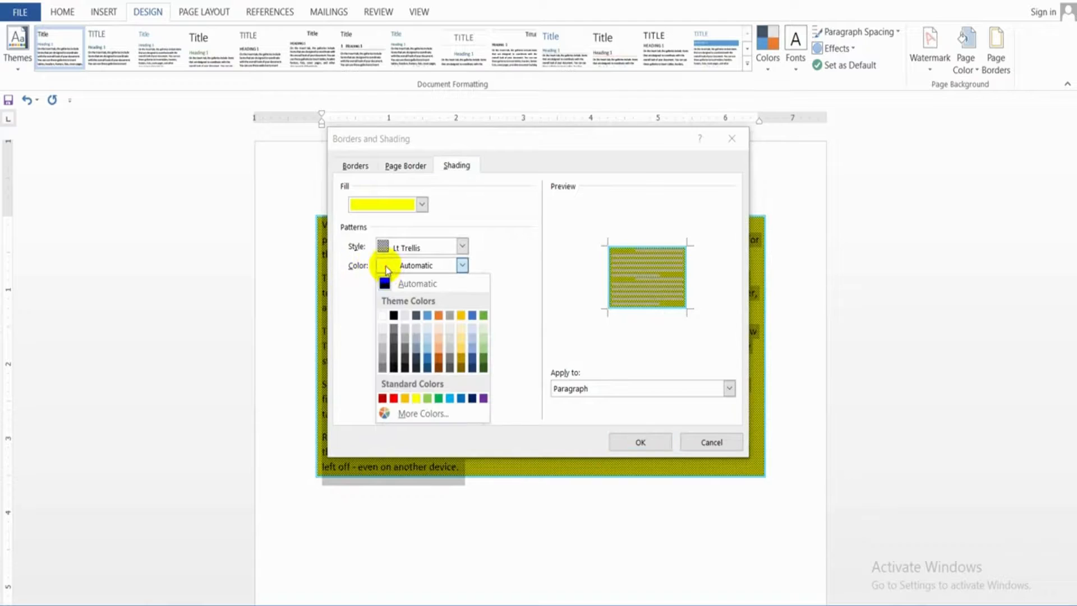
left_click(416, 398)
left_click(422, 266)
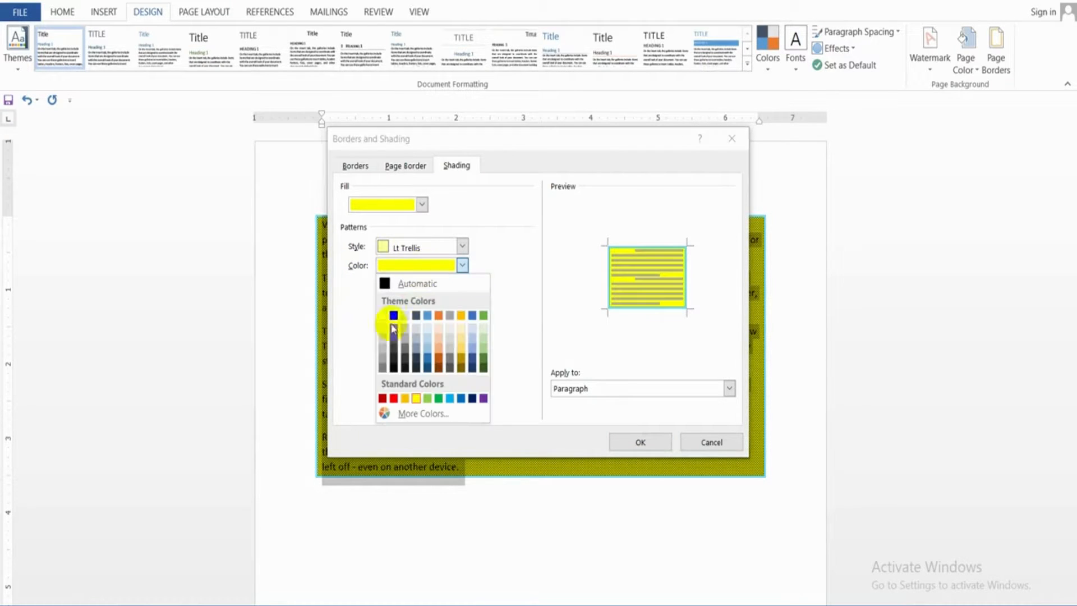
left_click(395, 398)
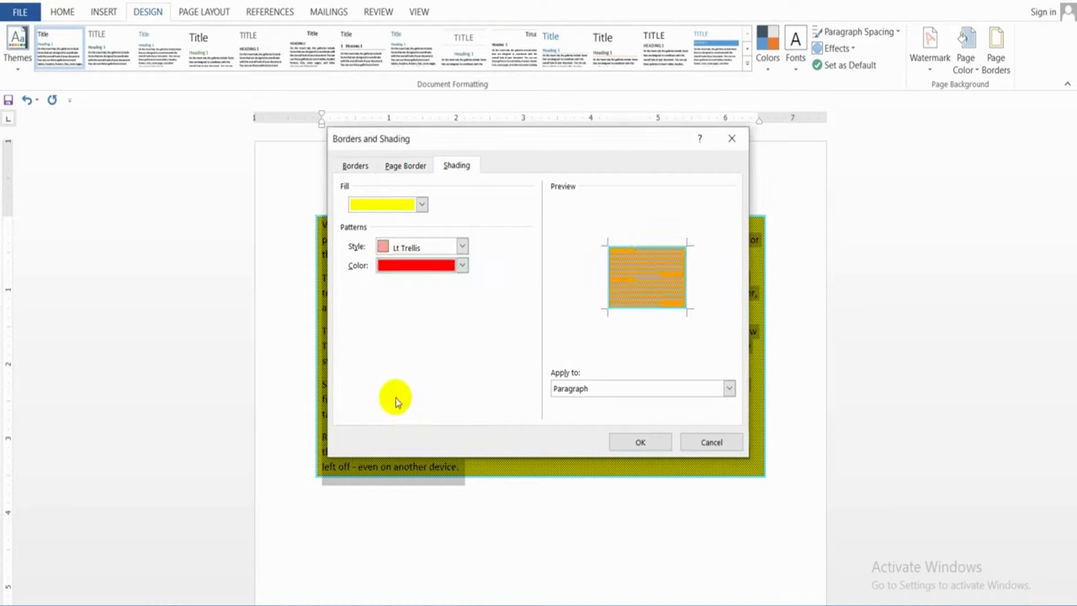
left_click(633, 442)
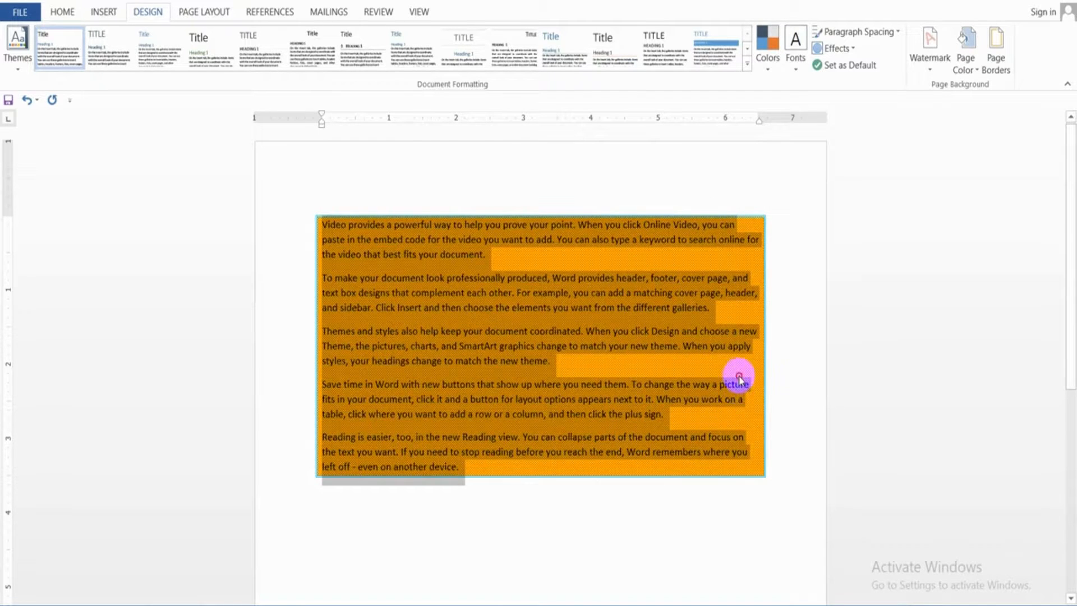
left_click(739, 380)
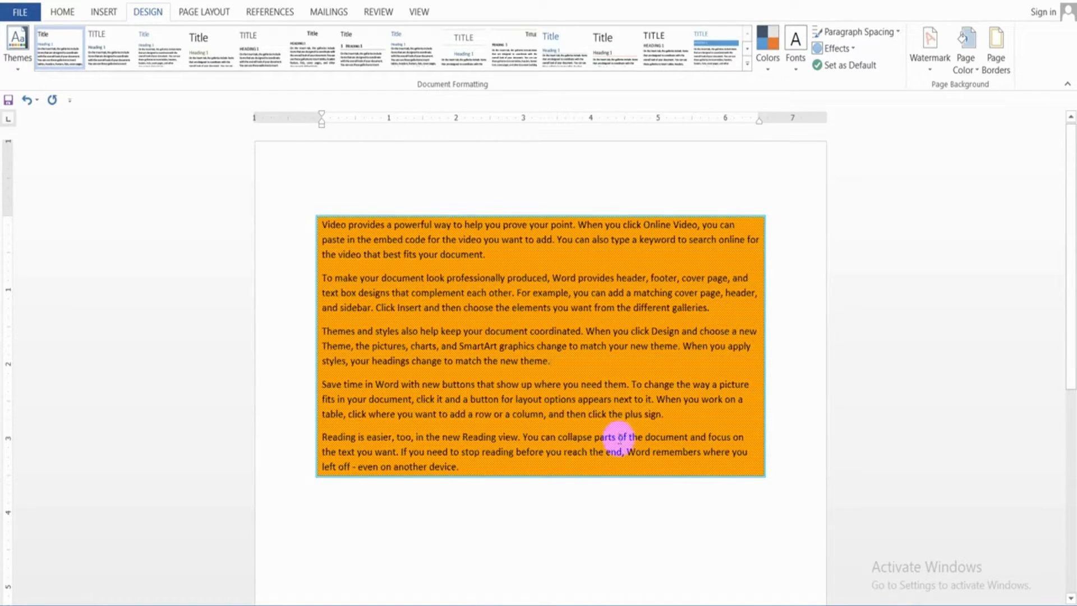
left_click(521, 422)
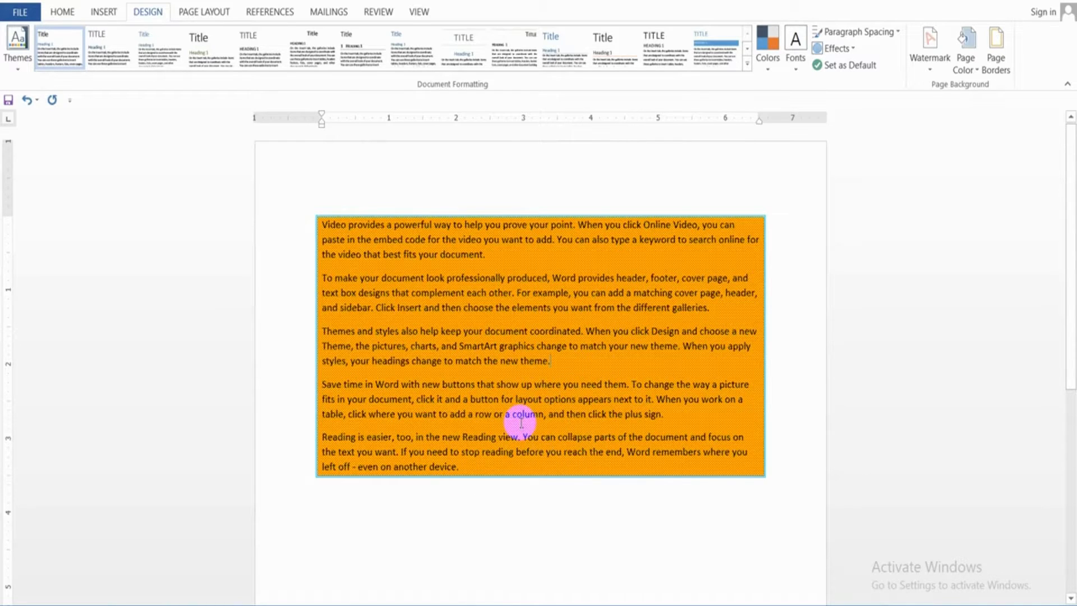